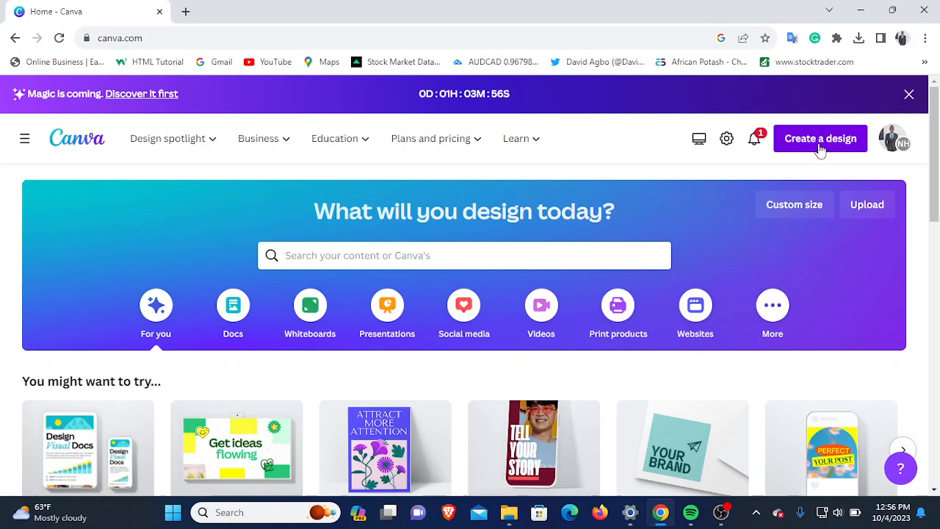
- Create a new custom-size design of 1080 × 1080 px
{"action": "left_click", "coordinate": [821, 146]}
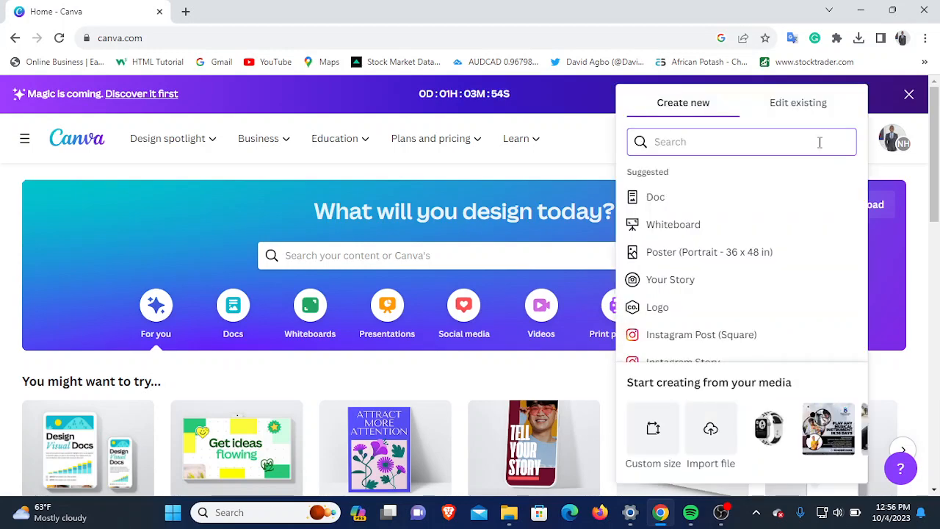
{"action": "left_click", "coordinate": [667, 442]}
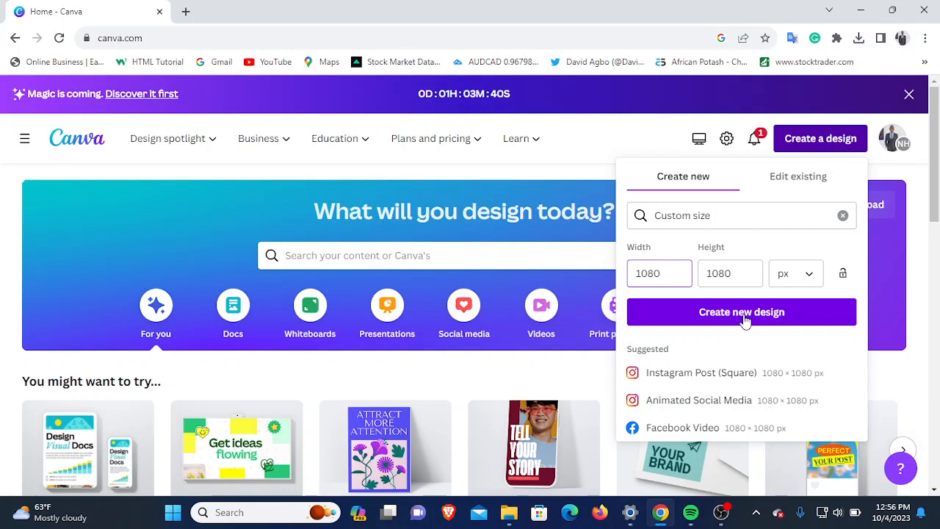
{"action": "left_click", "coordinate": [704, 323]}
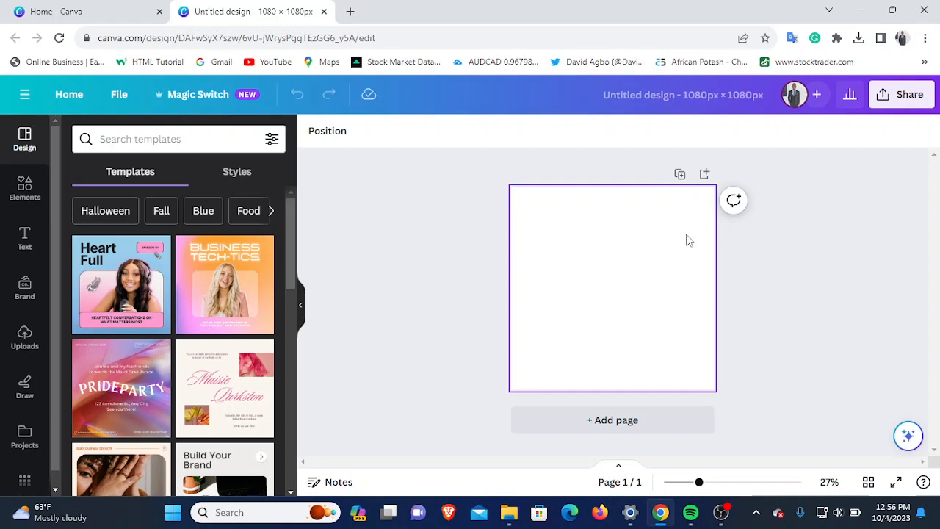
- Add a square shape and stretch it into a rectangle filling the page's lower-right corner, about half the page high
{"action": "left_click", "coordinate": [38, 199]}
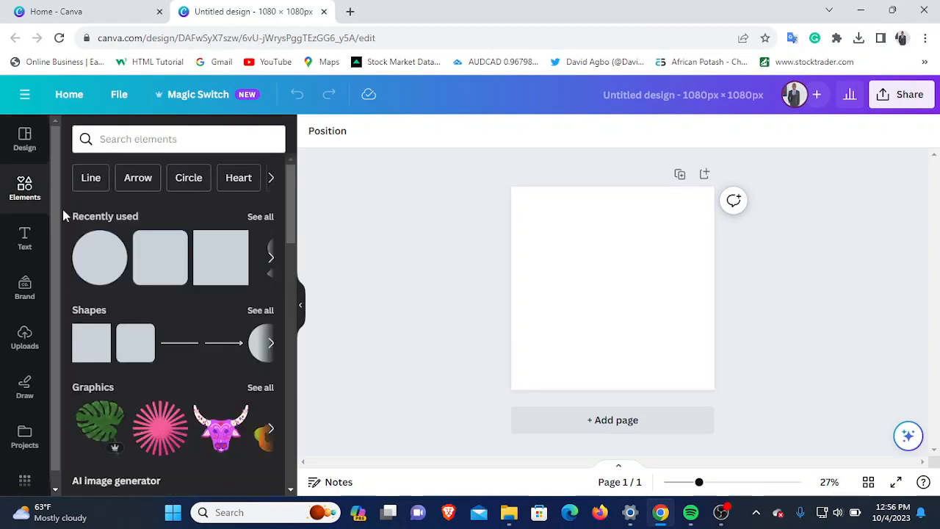
{"action": "left_click_drag", "start_coordinate": [91, 343], "coordinate": [587, 288]}
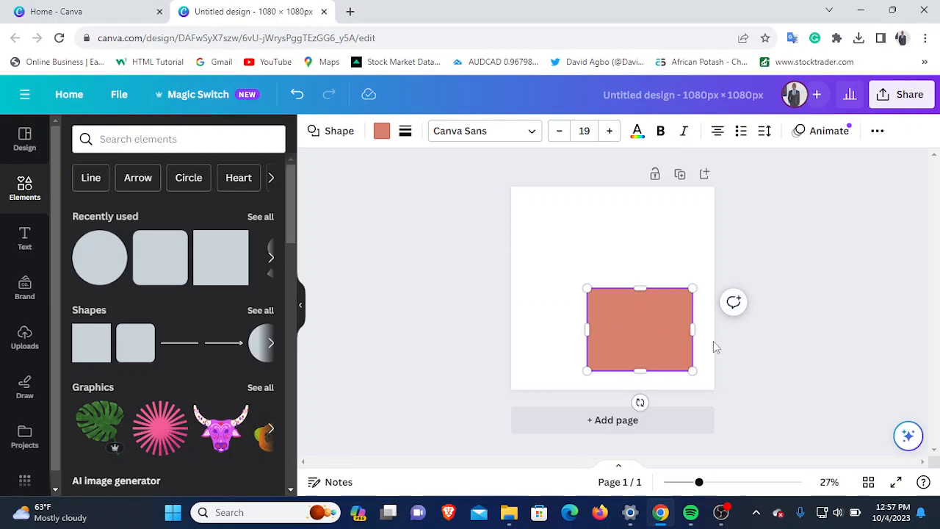
{"action": "left_click", "coordinate": [645, 334]}
{"action": "left_click_drag", "start_coordinate": [644, 334], "coordinate": [654, 336]}
{"action": "left_click_drag", "start_coordinate": [703, 371], "coordinate": [714, 395]}
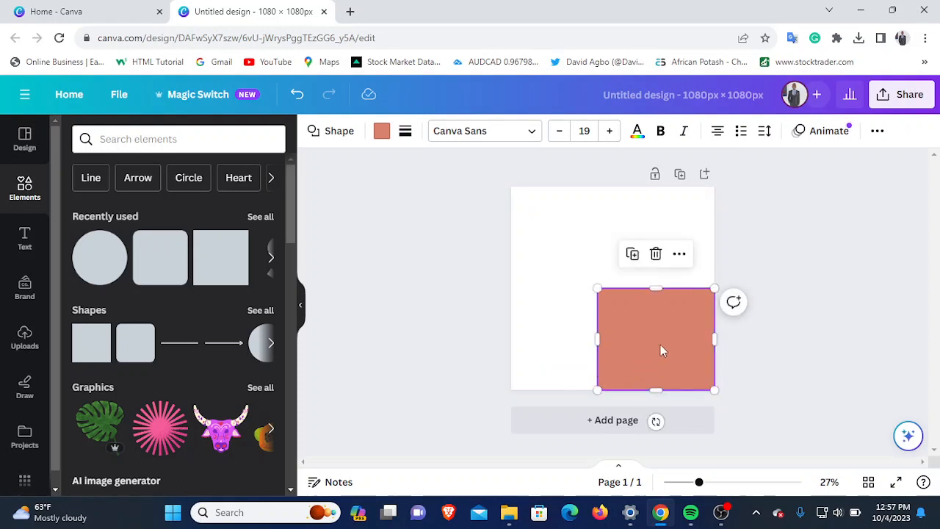
- Duplicate the rectangle, place the copy over the page's lower-left half and colour it bright red
{"action": "left_click", "coordinate": [633, 254]}
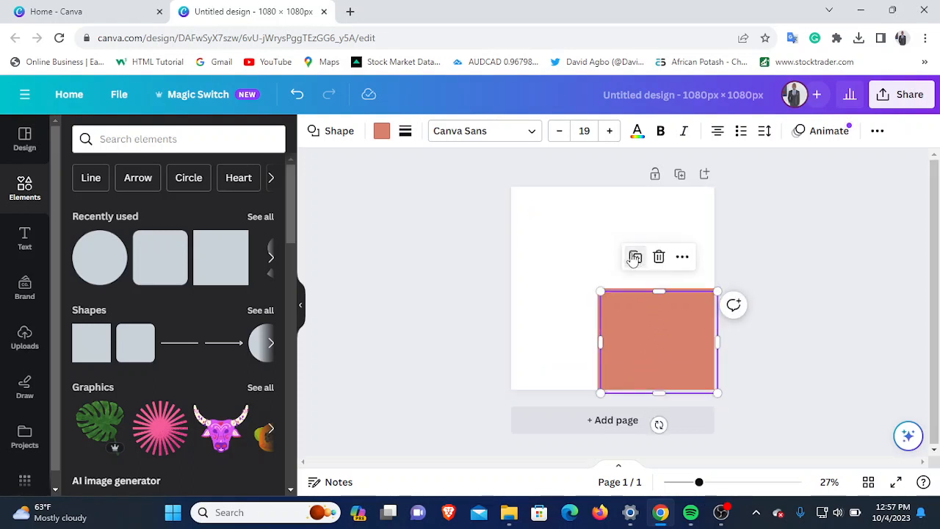
{"action": "left_click_drag", "start_coordinate": [638, 335], "coordinate": [545, 327]}
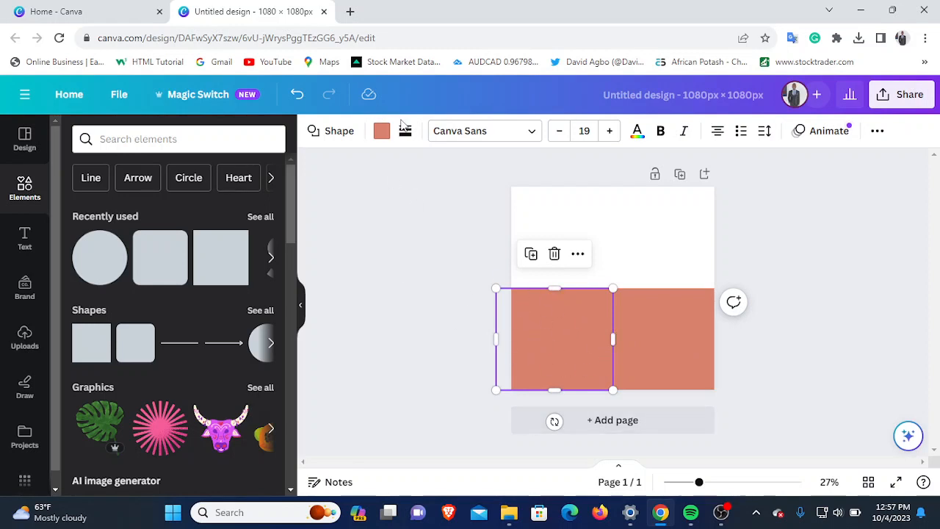
{"action": "left_click", "coordinate": [382, 132]}
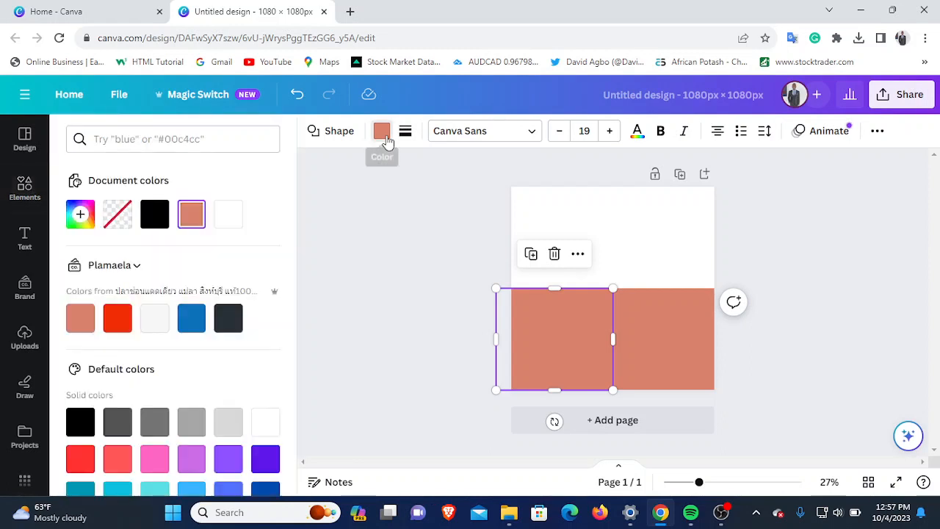
{"action": "left_click", "coordinate": [119, 323]}
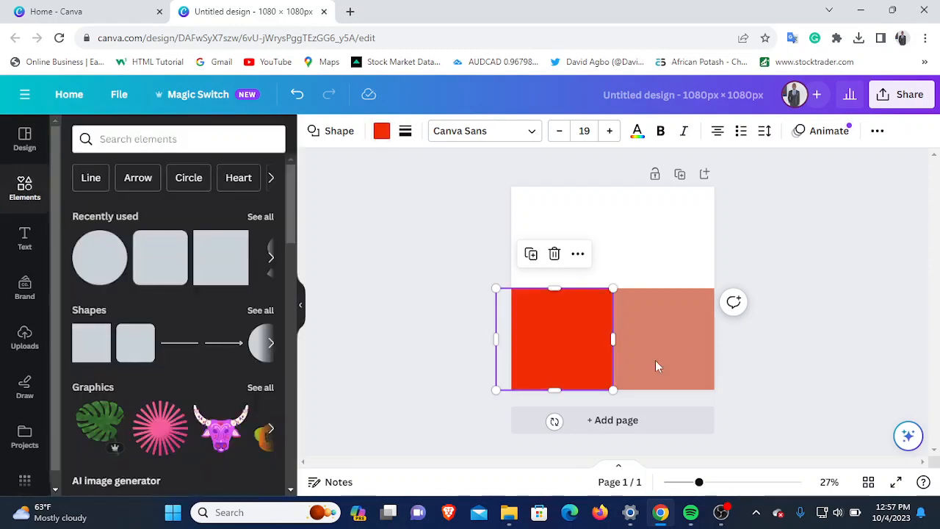
- Change the fill colour of the lower-right rectangle to black
{"action": "left_click", "coordinate": [657, 366]}
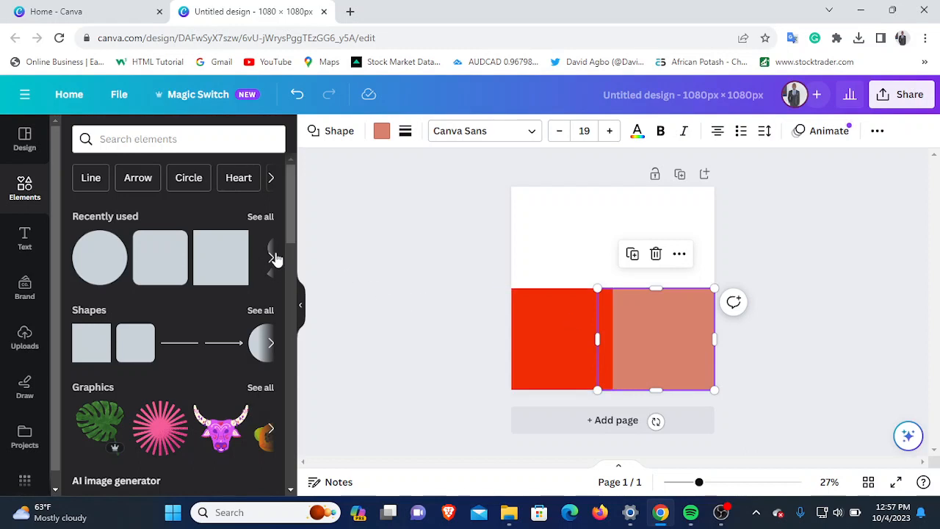
{"action": "left_click", "coordinate": [379, 138]}
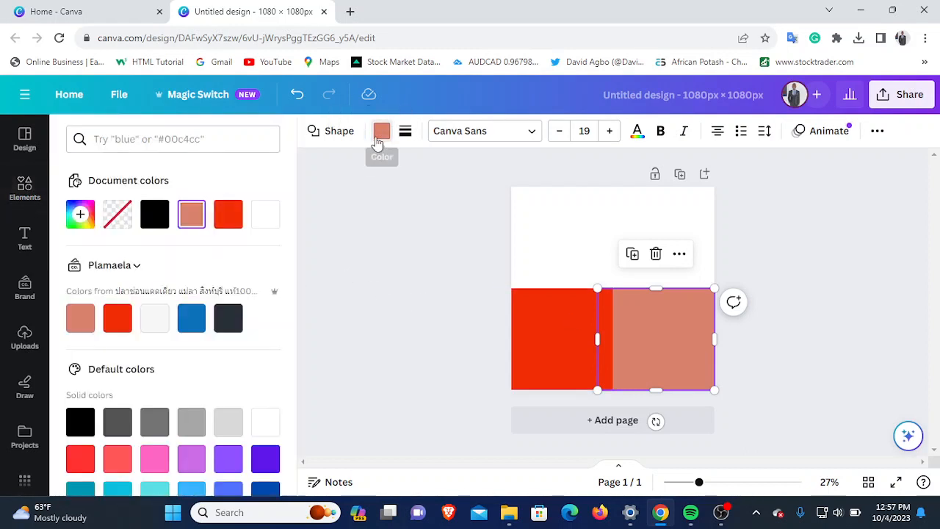
{"action": "left_click", "coordinate": [159, 216]}
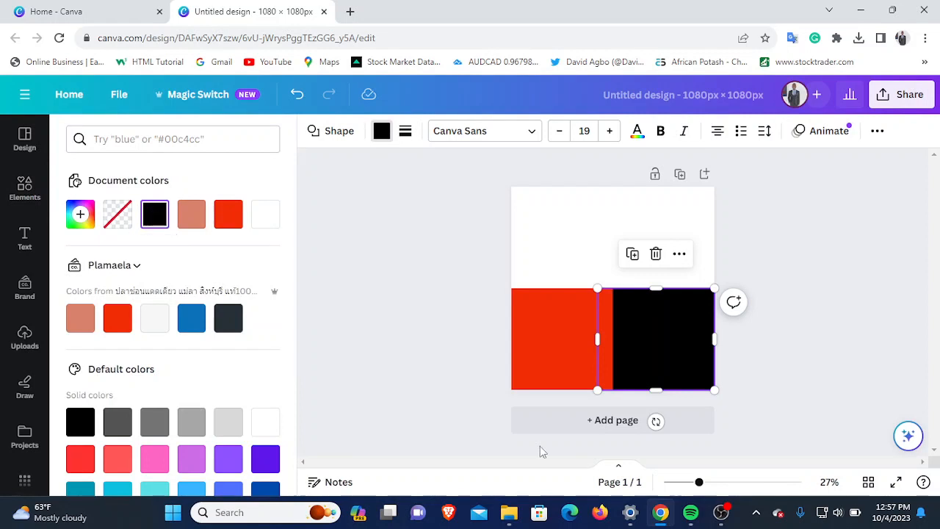
{"action": "left_click", "coordinate": [830, 376]}
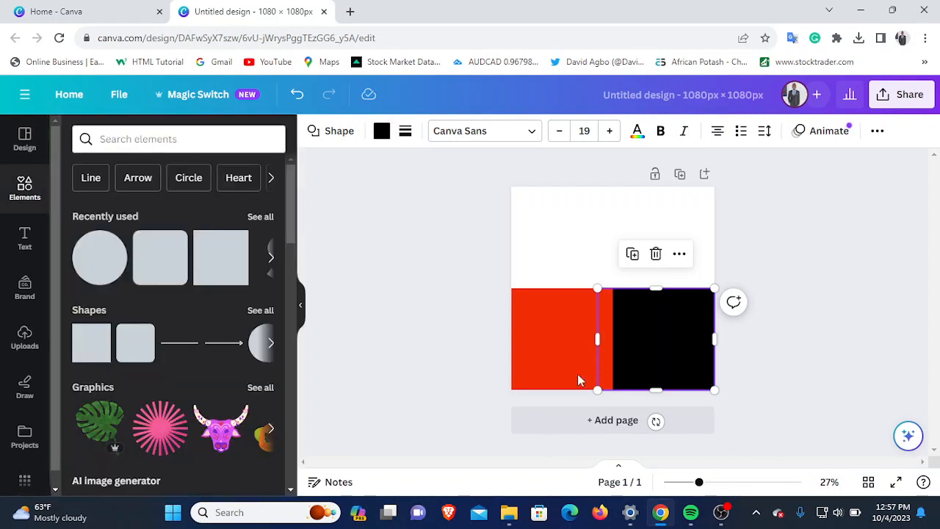
{"action": "left_click", "coordinate": [422, 290]}
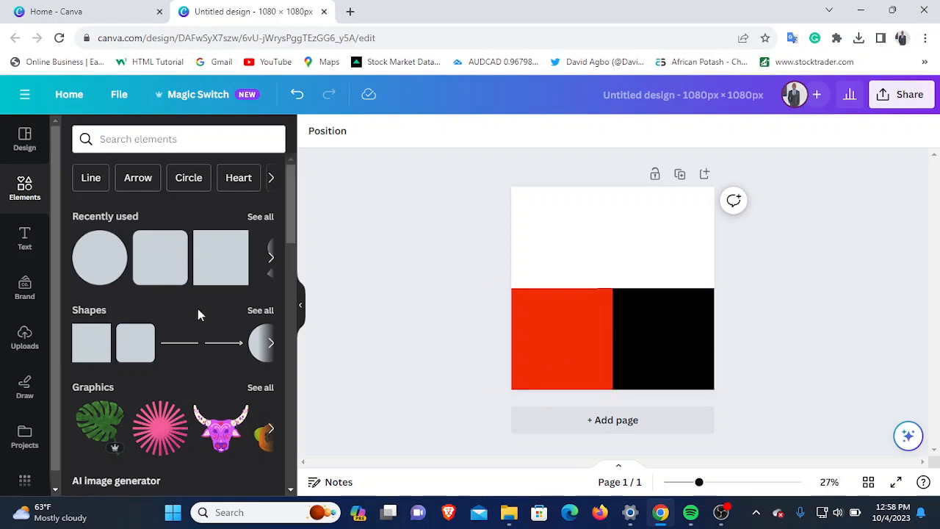
- Upload the image 1-removebg-preview from Downloads and place the watch near the middle of the page
{"action": "left_click", "coordinate": [16, 338]}
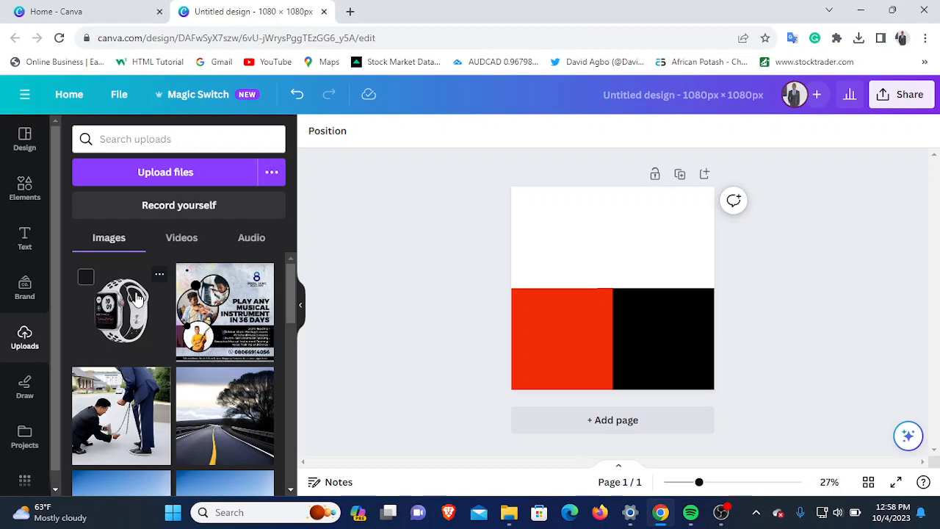
{"action": "left_click", "coordinate": [168, 176]}
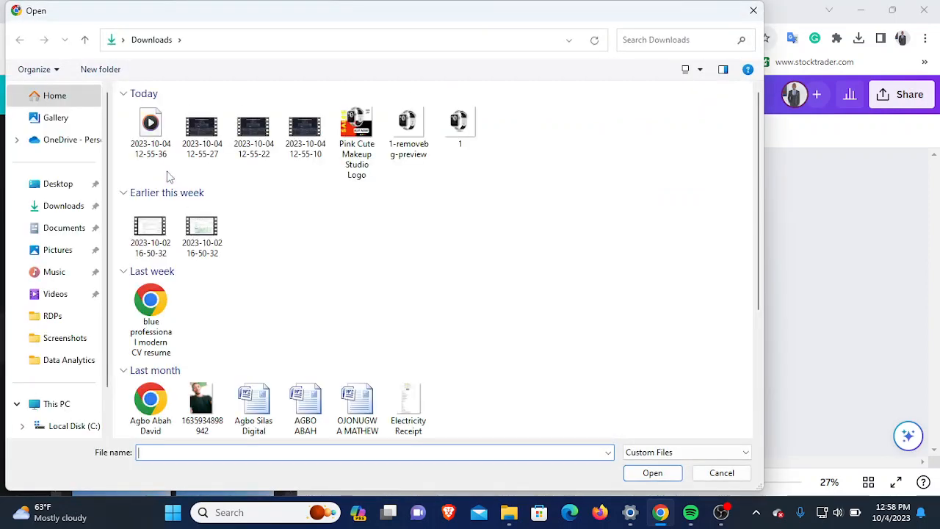
{"action": "left_click", "coordinate": [397, 151]}
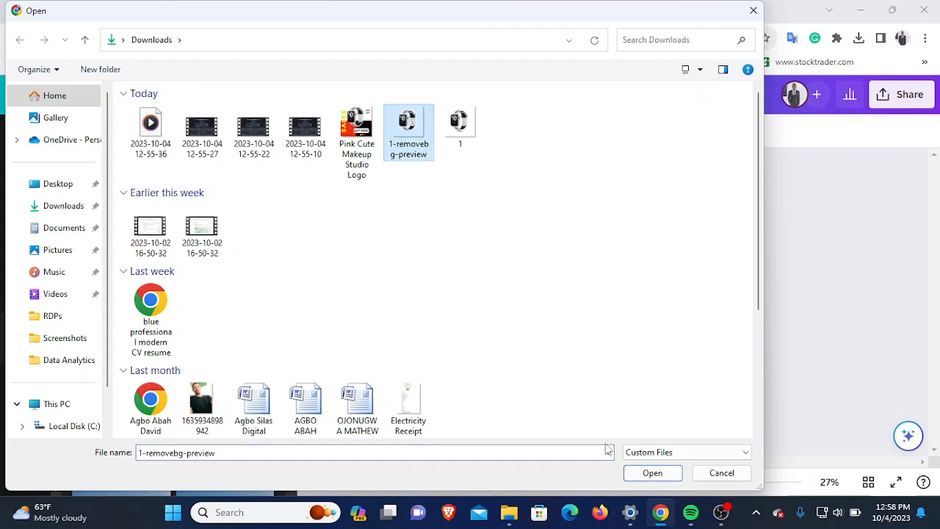
{"action": "left_click", "coordinate": [638, 475]}
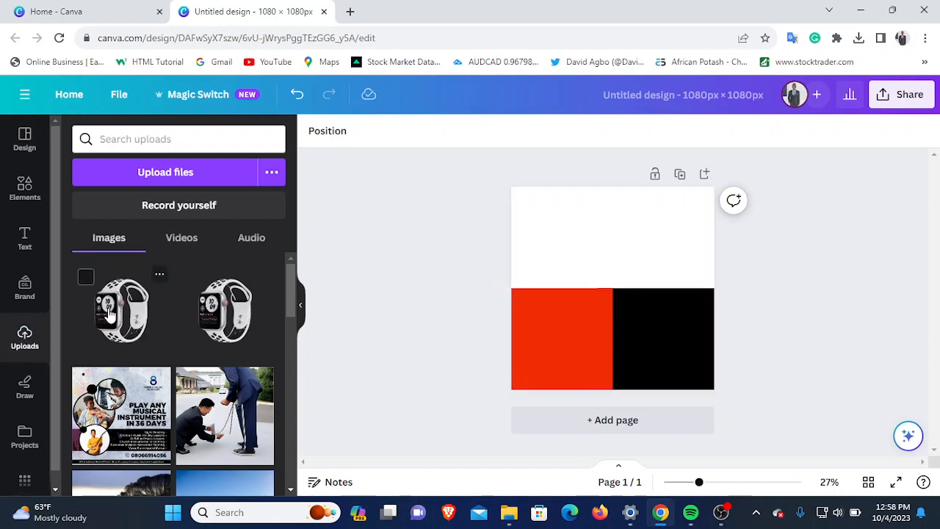
{"action": "left_click_drag", "start_coordinate": [109, 312], "coordinate": [608, 274]}
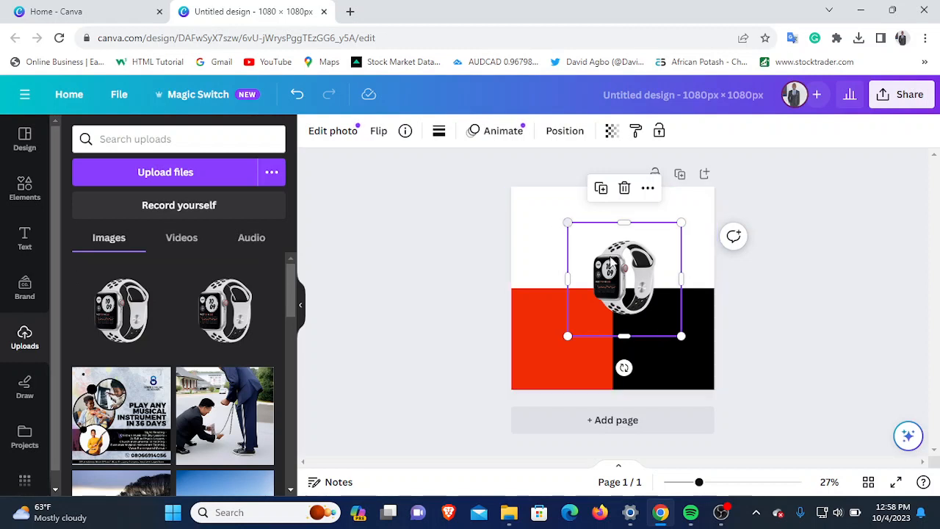
- Enlarge the watch image until its frame slightly exceeds the page width, and centre it over the coloured blocks
{"action": "left_click_drag", "start_coordinate": [623, 283], "coordinate": [612, 288]}
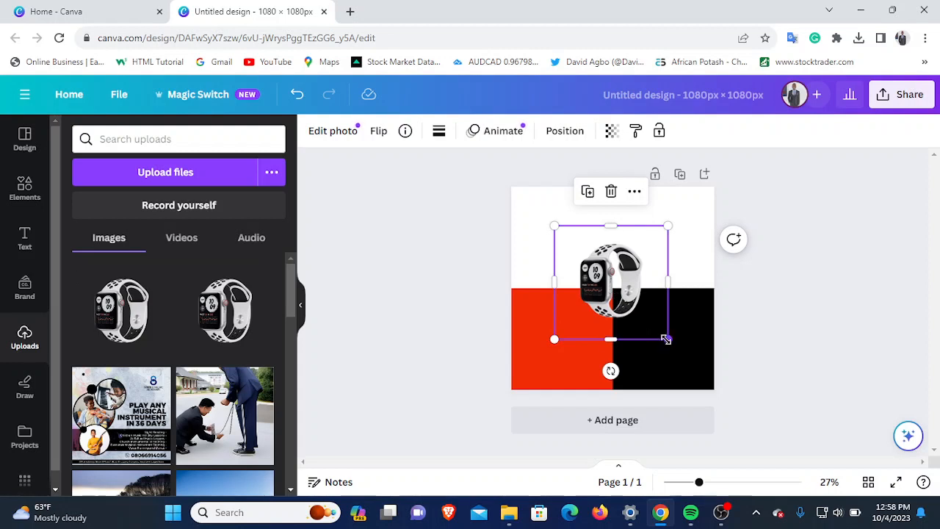
{"action": "left_click_drag", "start_coordinate": [668, 339], "coordinate": [712, 384]}
{"action": "left_click_drag", "start_coordinate": [544, 214], "coordinate": [521, 172]}
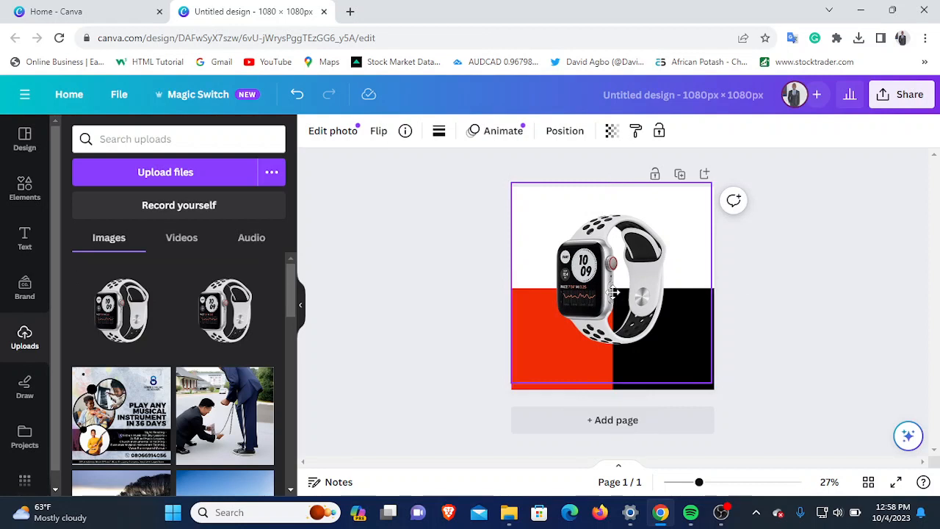
{"action": "left_click_drag", "start_coordinate": [710, 382], "coordinate": [735, 430]}
{"action": "left_click_drag", "start_coordinate": [639, 314], "coordinate": [622, 279]}
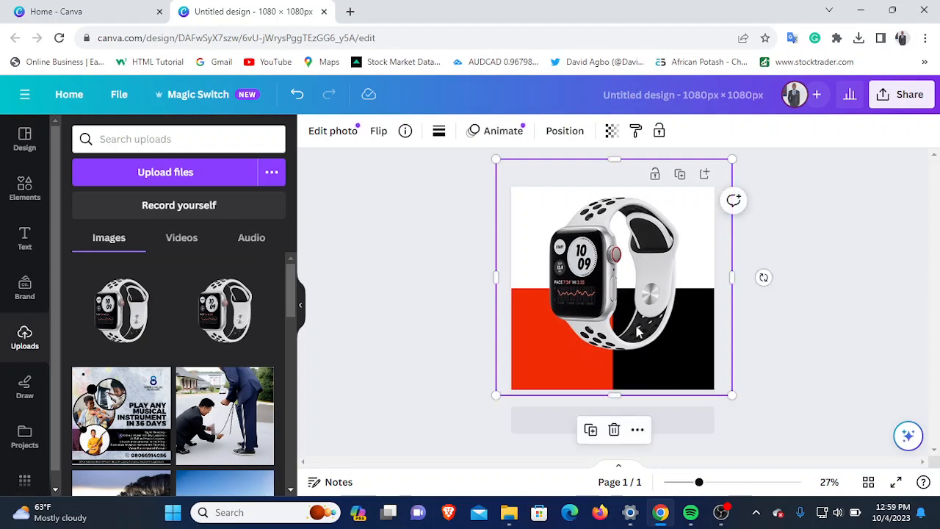
{"action": "left_click", "coordinate": [822, 351]}
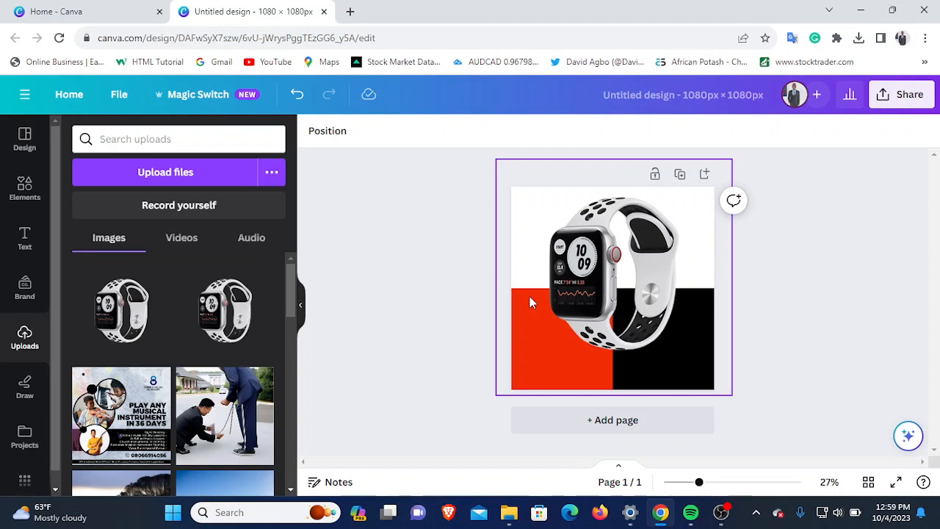
- Add the recently used POOL PARTY text design to the page and ungroup its two lines
{"action": "left_click", "coordinate": [21, 238]}
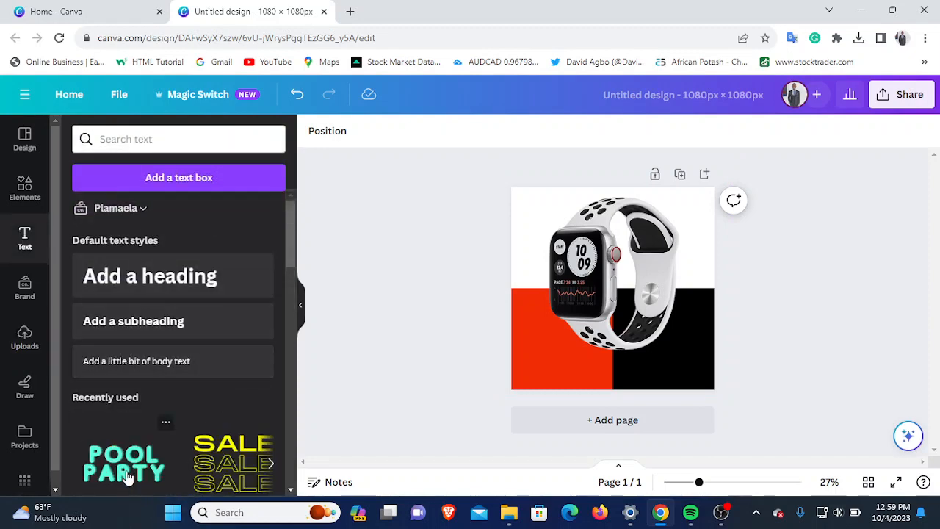
{"action": "scroll", "coordinate": [132, 470], "scroll_direction": "down", "scroll_amount": 1}
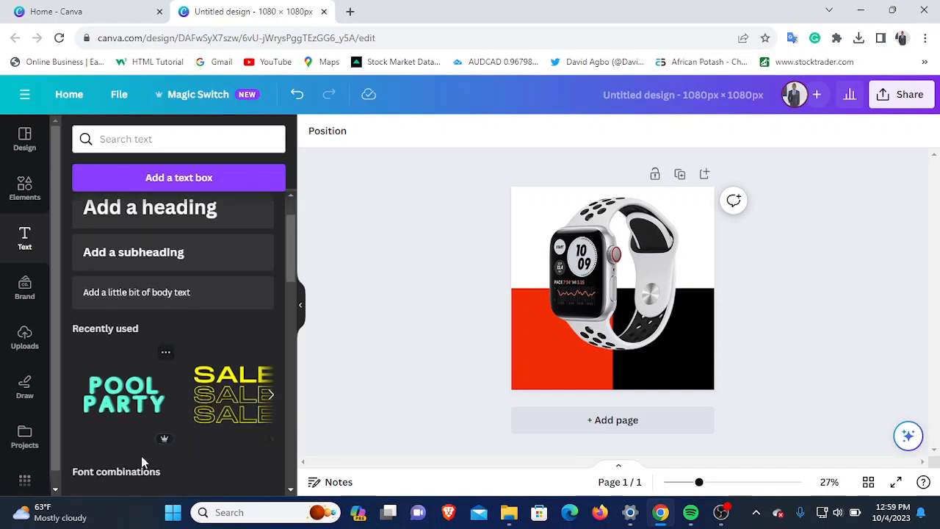
{"action": "left_click", "coordinate": [109, 393]}
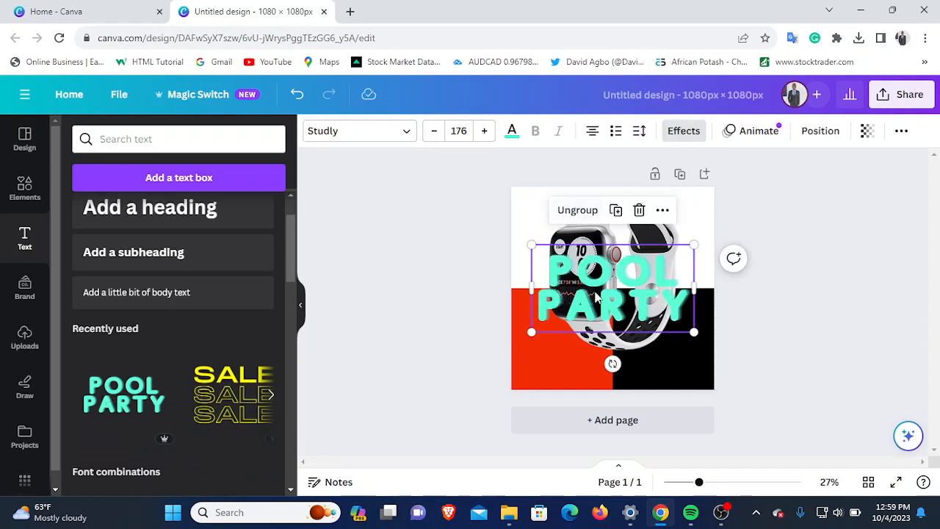
{"action": "left_click", "coordinate": [578, 211]}
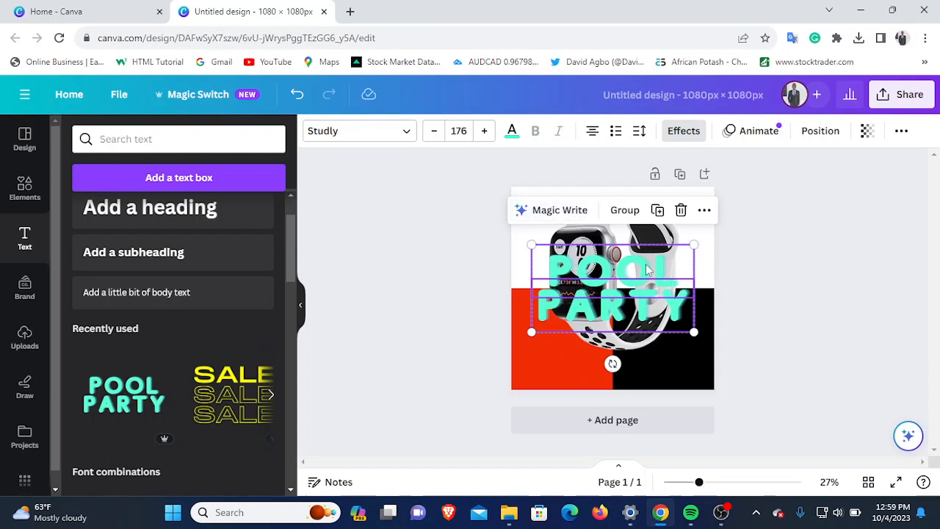
- Delete only the PARTY line and move the POOL text over the coloured blocks near the page's lower edge
{"action": "left_click", "coordinate": [680, 211]}
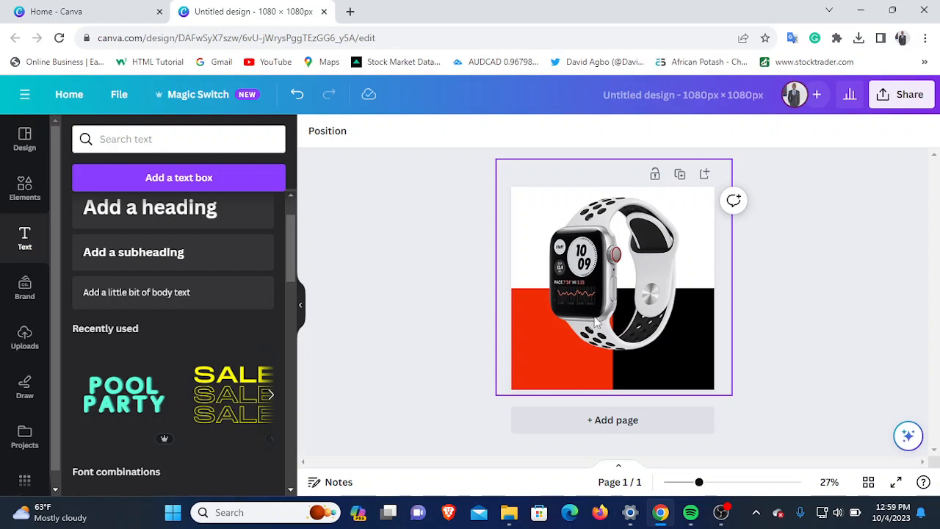
{"action": "key", "text": "ctrl+z"}
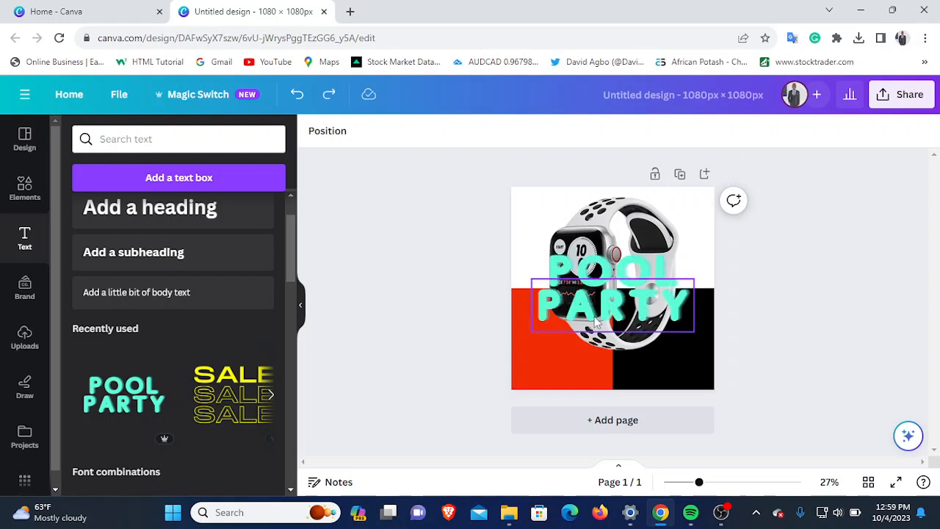
{"action": "left_click", "coordinate": [603, 314]}
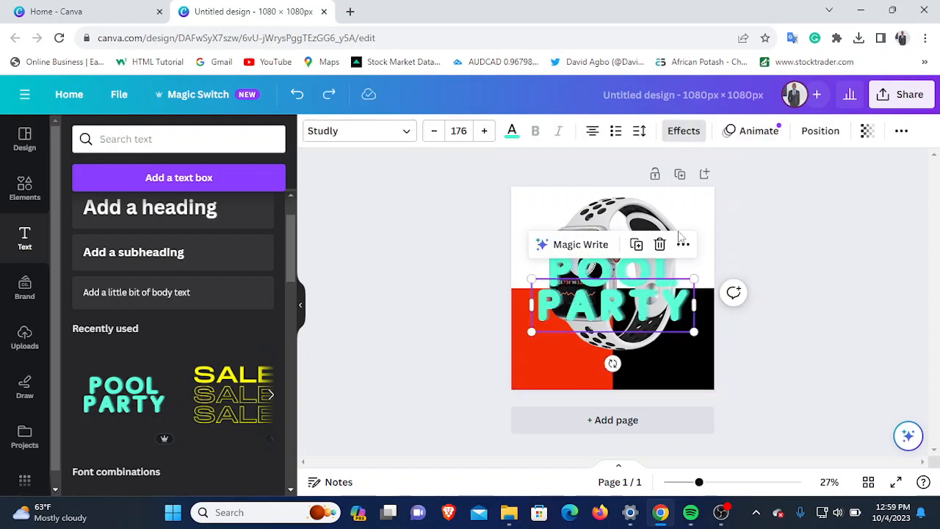
{"action": "left_click", "coordinate": [660, 244]}
{"action": "left_click", "coordinate": [661, 250]}
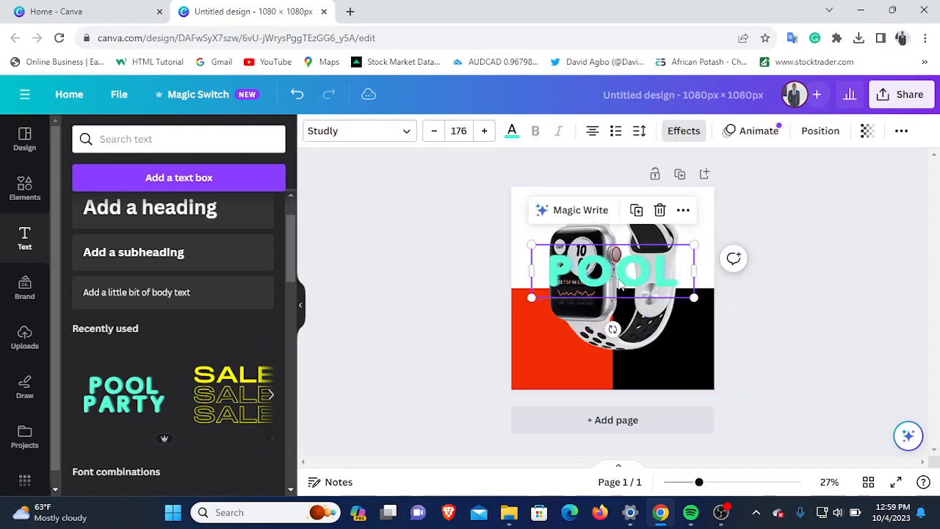
{"action": "left_click_drag", "start_coordinate": [621, 271], "coordinate": [609, 357]}
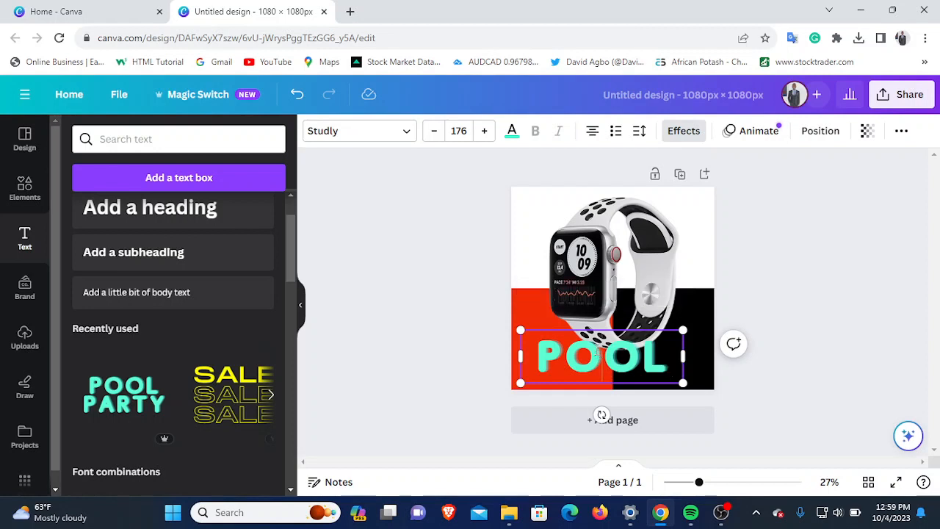
- Try to recolour the POOL text with the custom yellow #F6D732
{"action": "double_click", "coordinate": [599, 356]}
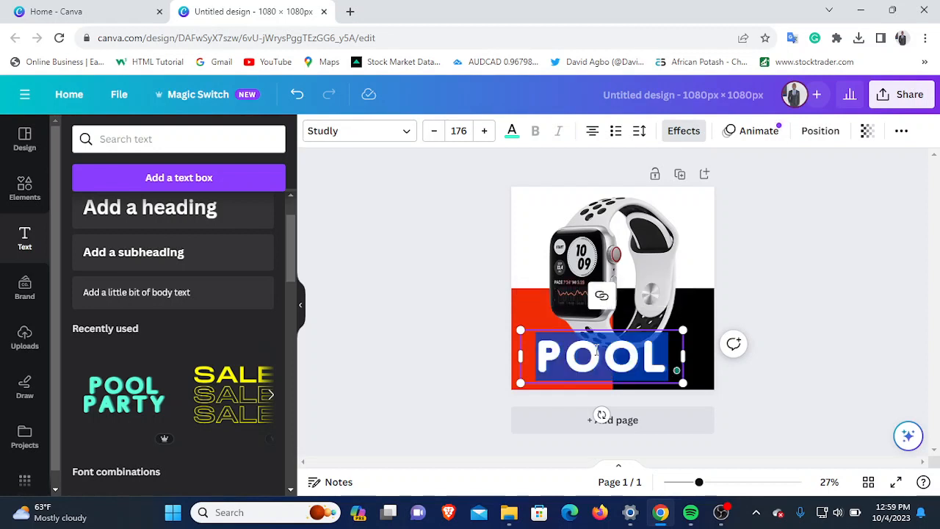
{"action": "left_click", "coordinate": [512, 131]}
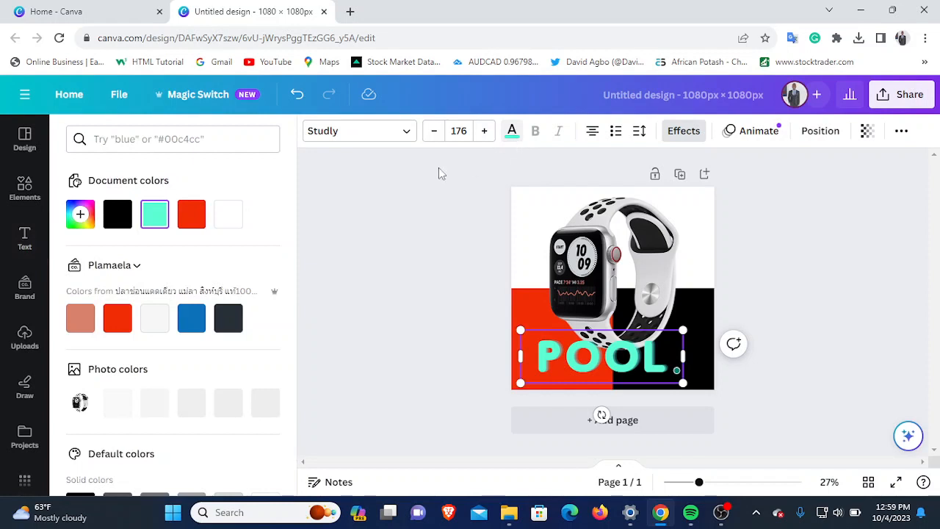
{"action": "left_click", "coordinate": [80, 214]}
{"action": "left_click", "coordinate": [106, 335]}
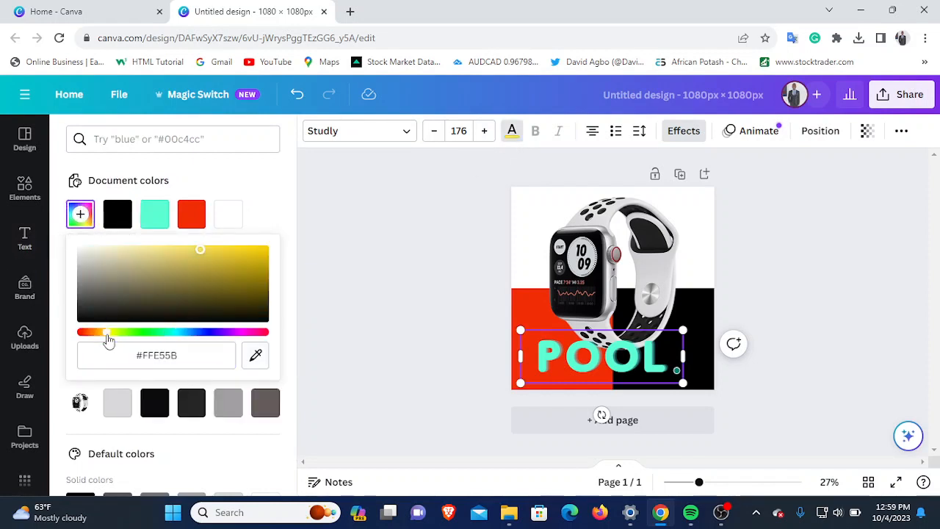
{"action": "left_click", "coordinate": [230, 252]}
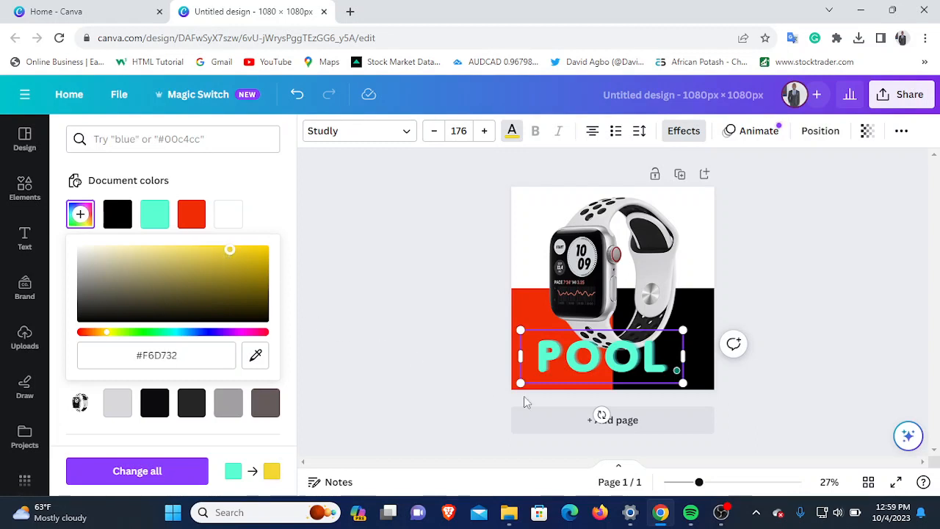
- Select the whole POOL text and set its colour to the custom yellow #F8DD28
{"action": "left_click", "coordinate": [597, 371]}
{"action": "double_click", "coordinate": [599, 357]}
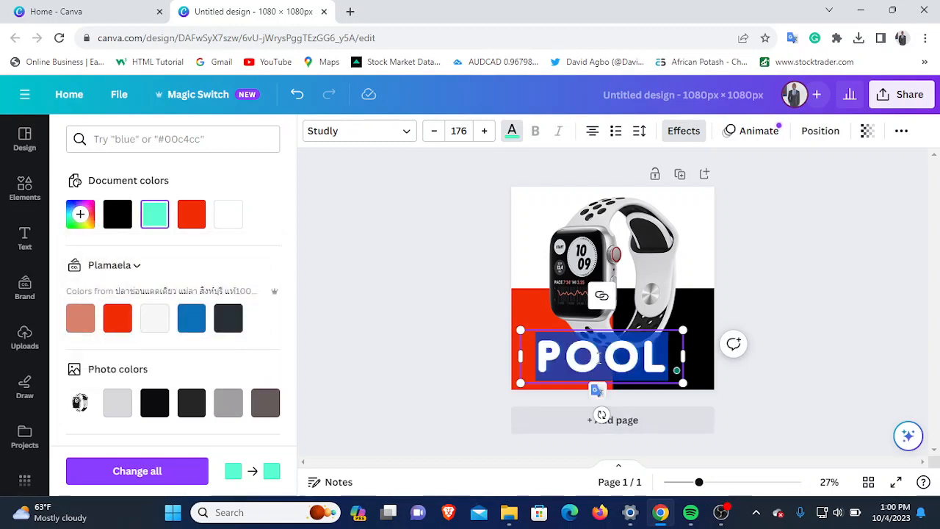
{"action": "left_click", "coordinate": [512, 131]}
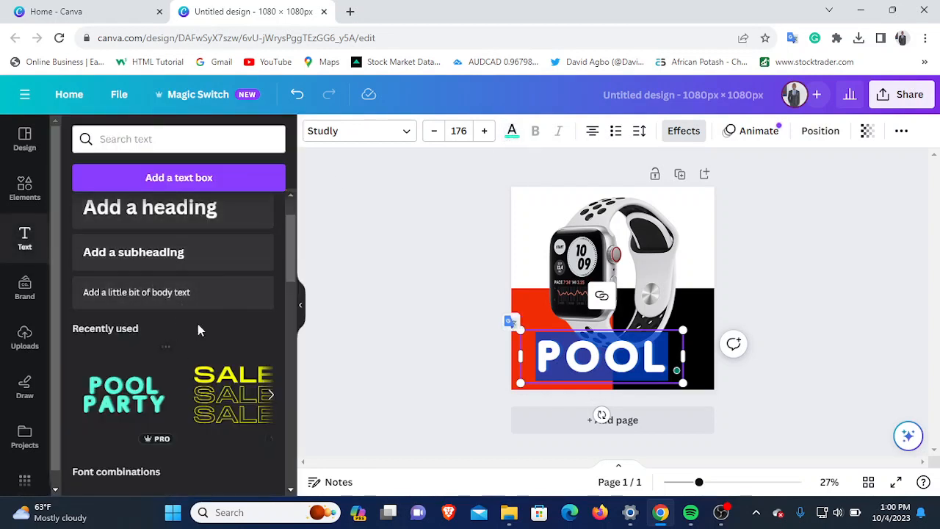
{"action": "left_click", "coordinate": [512, 131]}
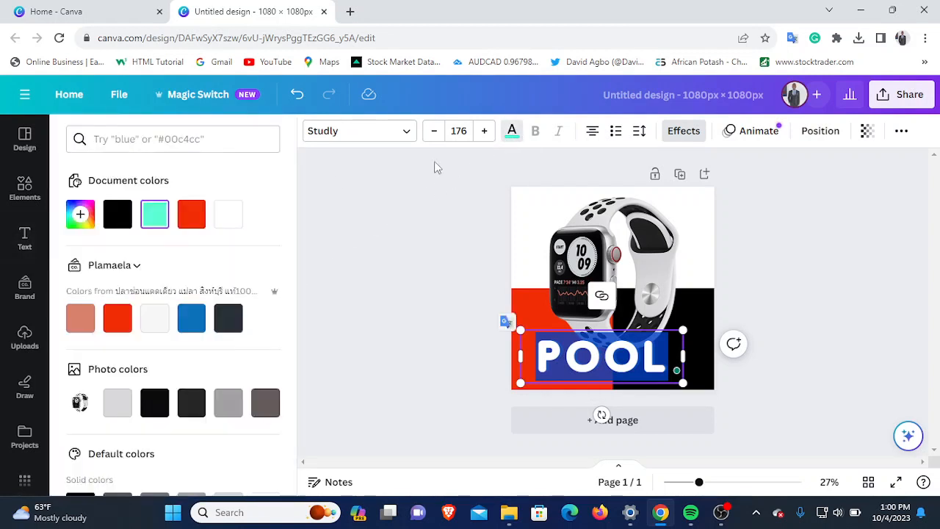
{"action": "left_click", "coordinate": [80, 213]}
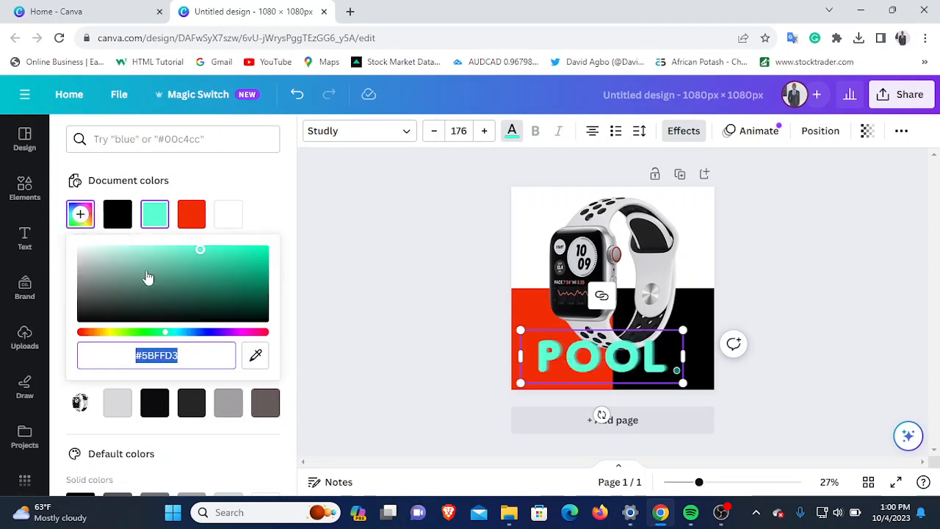
{"action": "left_click", "coordinate": [108, 335]}
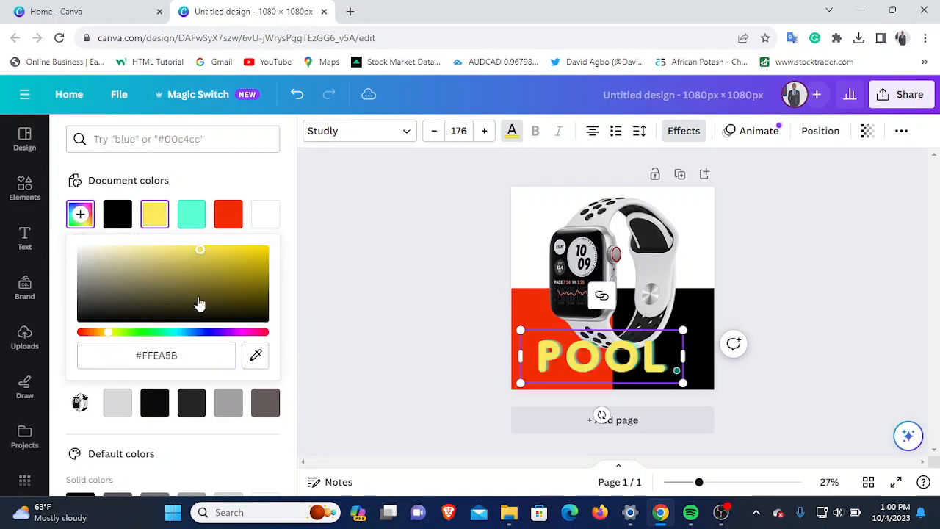
{"action": "left_click", "coordinate": [240, 254]}
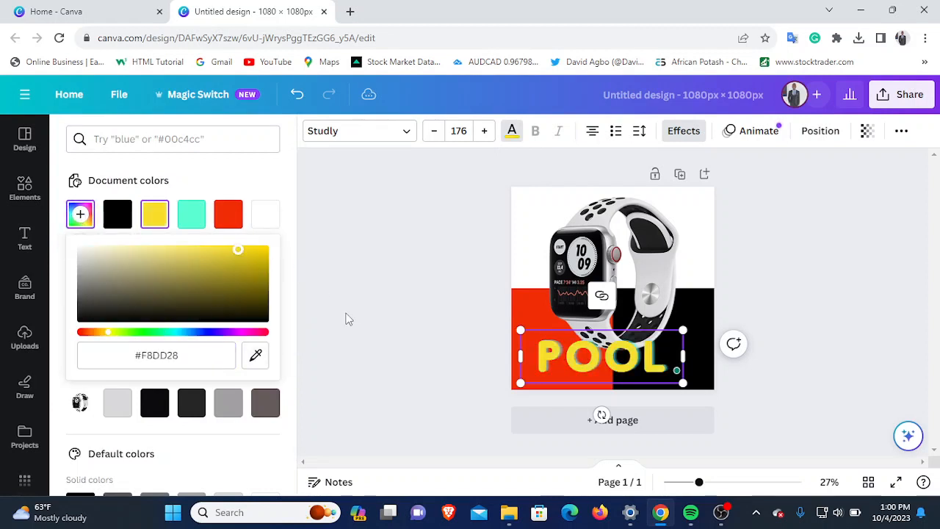
{"action": "left_click", "coordinate": [407, 379]}
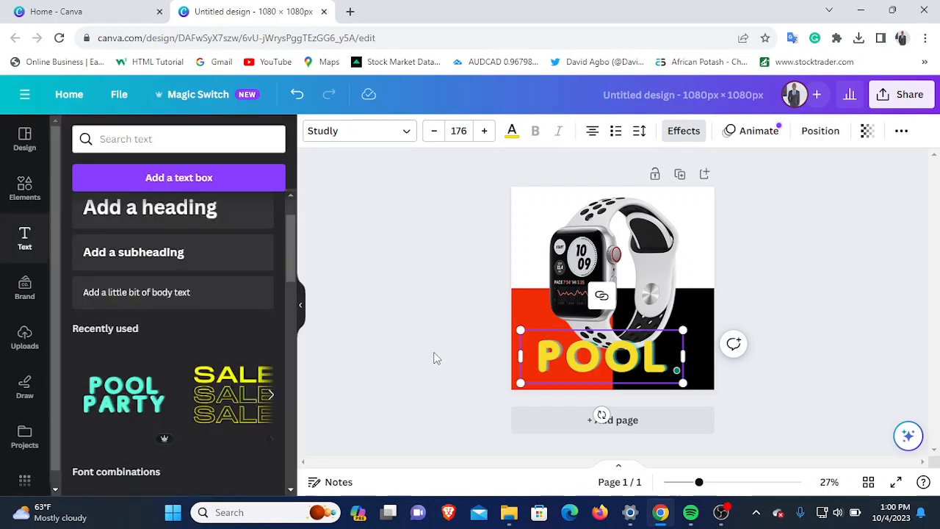
{"action": "left_click", "coordinate": [438, 359]}
- Replace the word POOL in the yellow text with SALES
{"action": "left_click", "coordinate": [607, 366]}
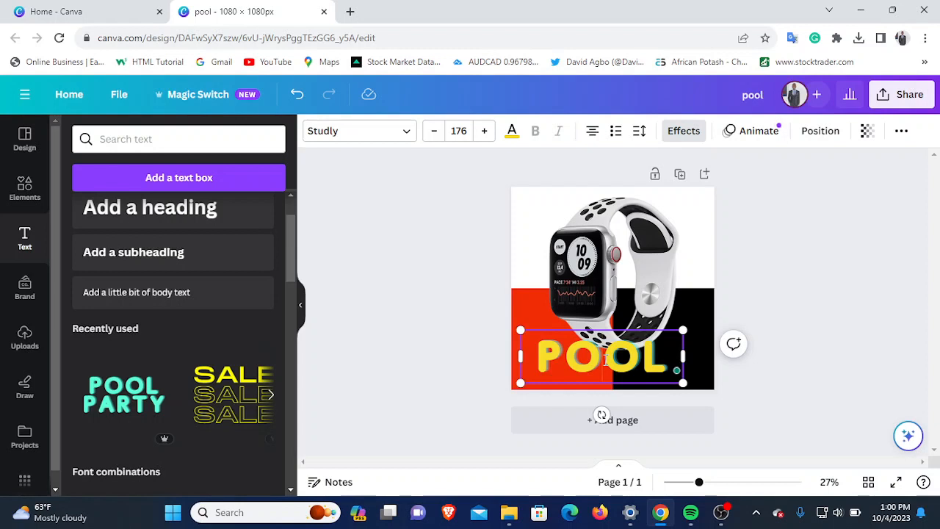
{"action": "left_click", "coordinate": [604, 358]}
{"action": "type", "text": "SA"}
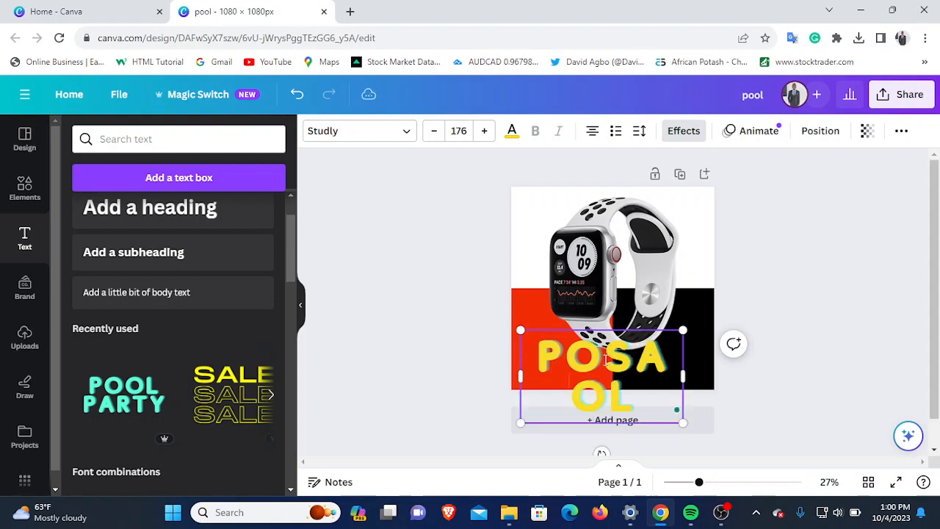
{"action": "key", "text": "BackSpace"}
{"action": "key", "text": "BackSpace"}
{"action": "key", "text": "BackSpace"}
{"action": "key", "text": "BackSpace"}
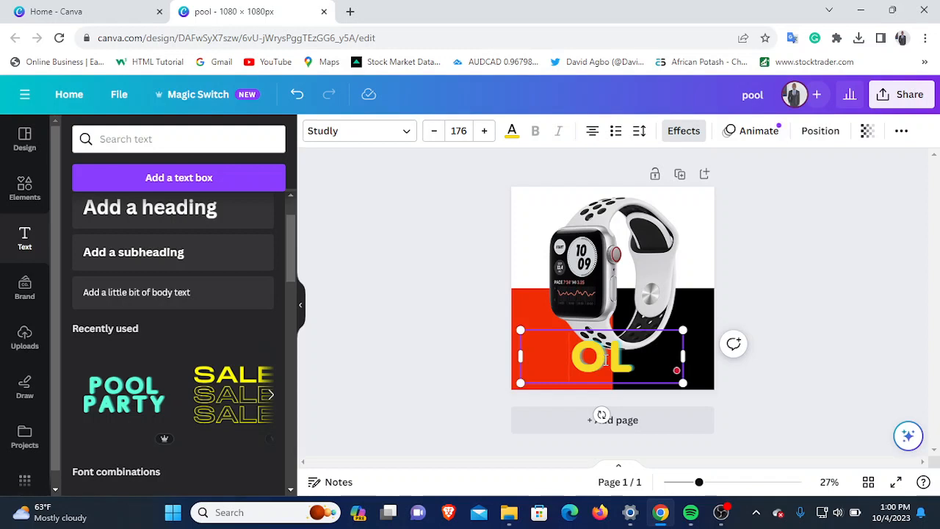
{"action": "key", "text": "Delete"}
{"action": "key", "text": "Delete"}
{"action": "type", "text": "SA"}
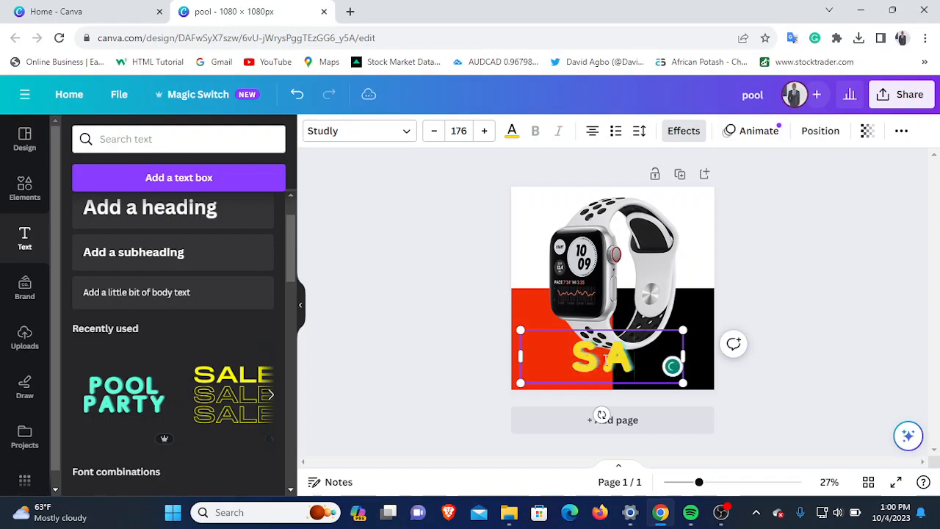
{"action": "type", "text": "LES"}
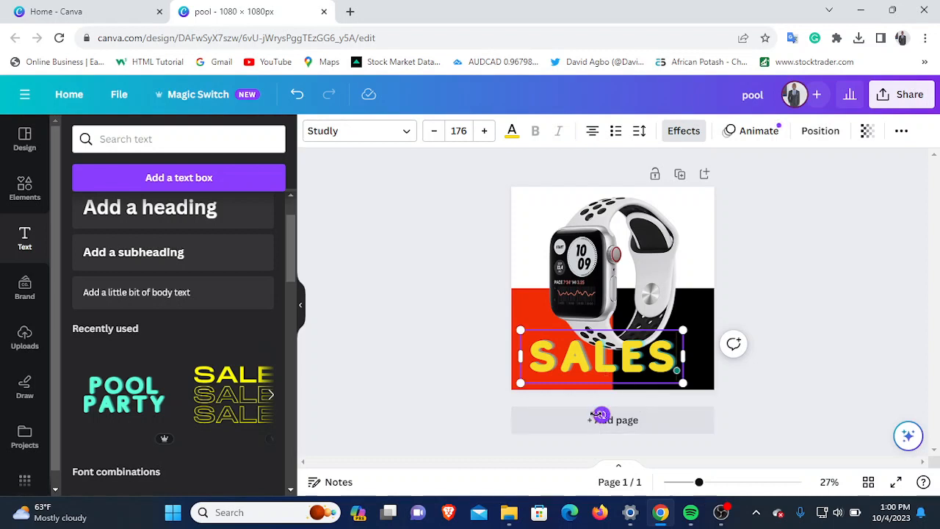
- Rotate the SALES text about a quarter turn counterclockwise so it reads upward
{"action": "left_click_drag", "start_coordinate": [602, 415], "coordinate": [619, 355]}
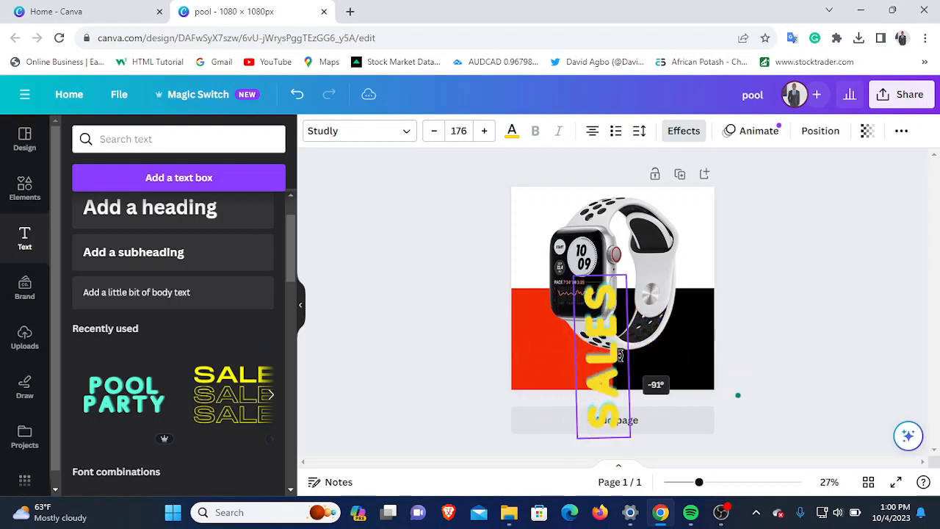
{"action": "mouse_move", "coordinate": [738, 395]}
{"action": "left_mouse_down"}
{"action": "mouse_move", "coordinate": [732, 404]}
{"action": "mouse_move", "coordinate": [739, 374]}
{"action": "mouse_move", "coordinate": [733, 406]}
{"action": "left_mouse_up"}
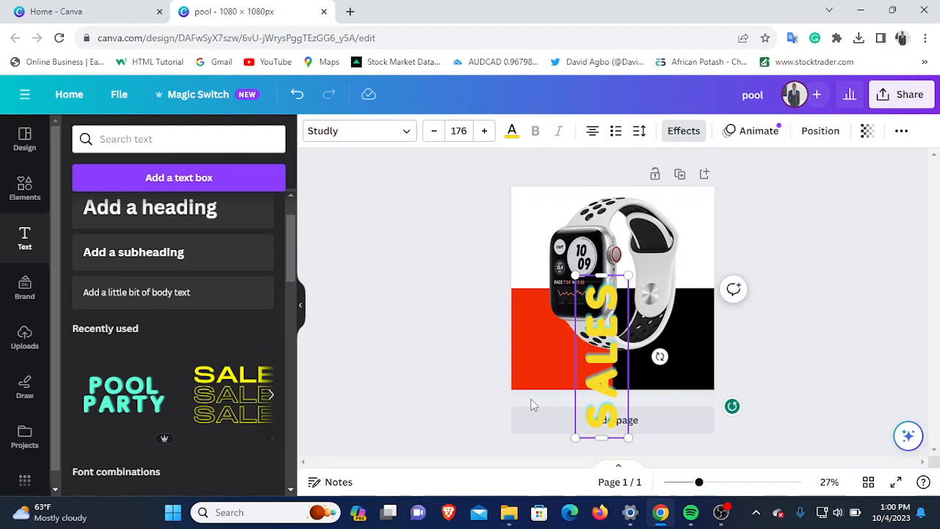
{"action": "left_click", "coordinate": [479, 436]}
- Place the SALES text along the page's left edge at font size 184, and shift the watch slightly right to clear it
{"action": "left_click_drag", "start_coordinate": [610, 356], "coordinate": [548, 289]}
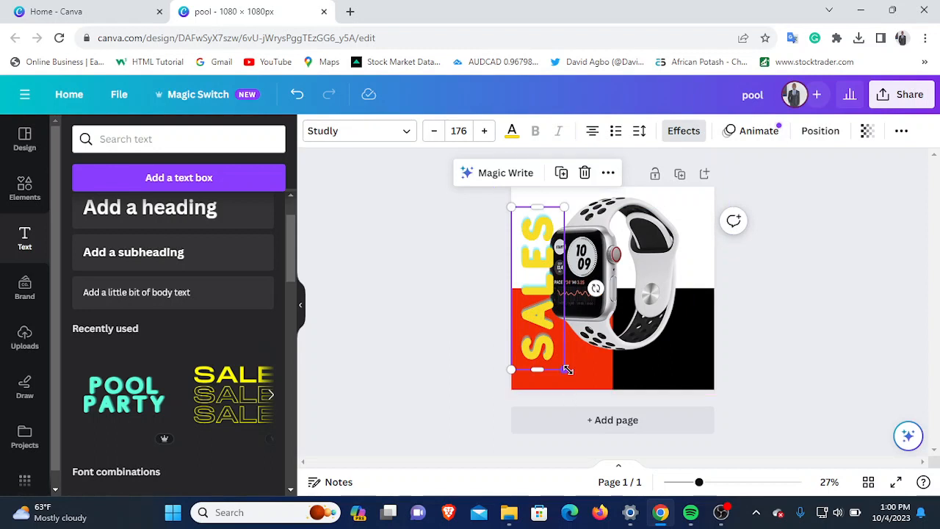
{"action": "mouse_move", "coordinate": [564, 370]}
{"action": "left_mouse_down"}
{"action": "mouse_move", "coordinate": [555, 363]}
{"action": "mouse_move", "coordinate": [566, 378]}
{"action": "left_mouse_up"}
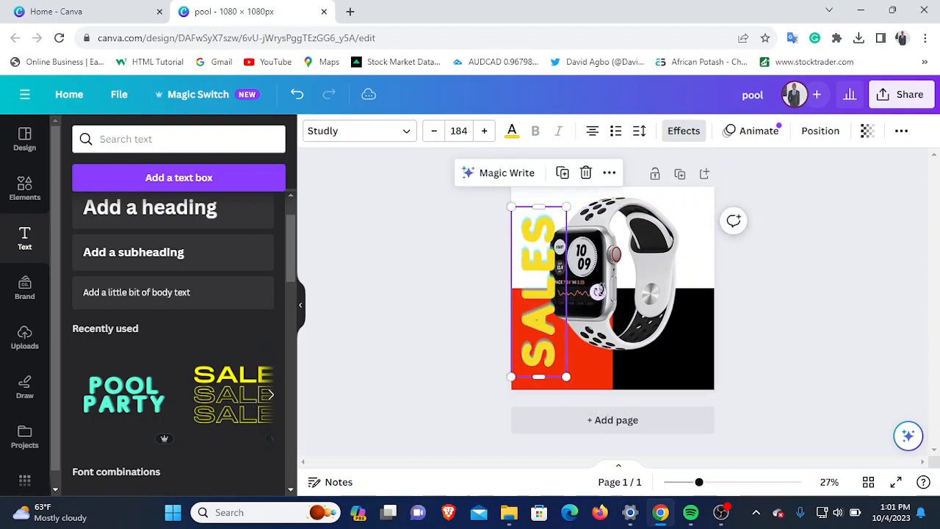
{"action": "left_click", "coordinate": [599, 290]}
{"action": "left_click_drag", "start_coordinate": [594, 280], "coordinate": [603, 285]}
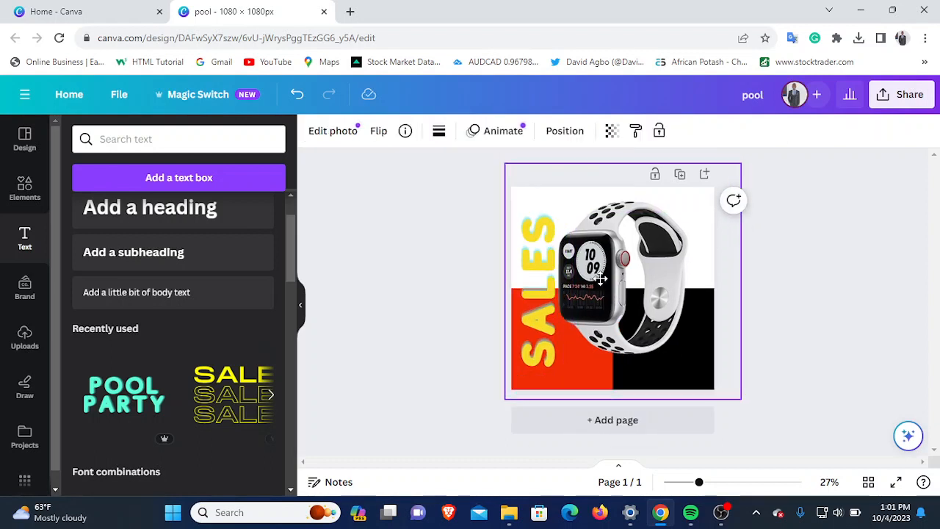
{"action": "left_click", "coordinate": [531, 288]}
{"action": "left_click_drag", "start_coordinate": [531, 288], "coordinate": [525, 284]}
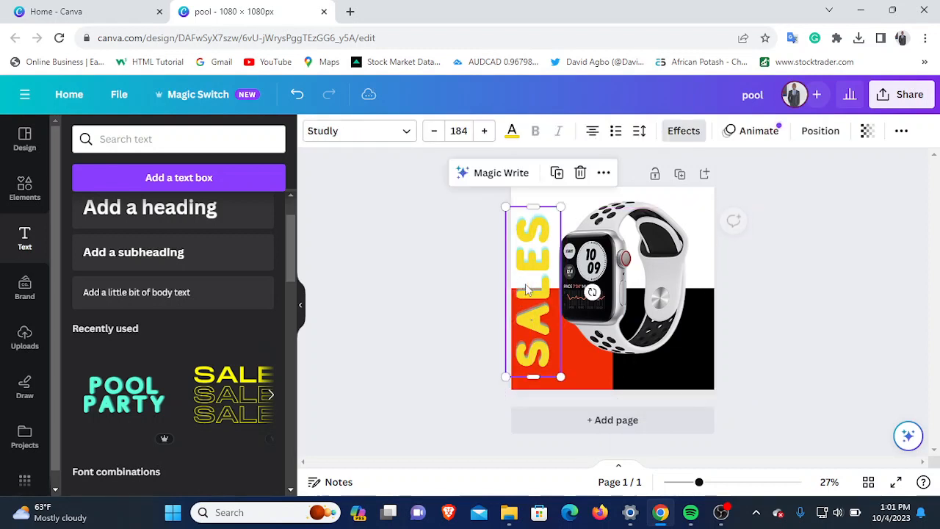
{"action": "left_click", "coordinate": [361, 432]}
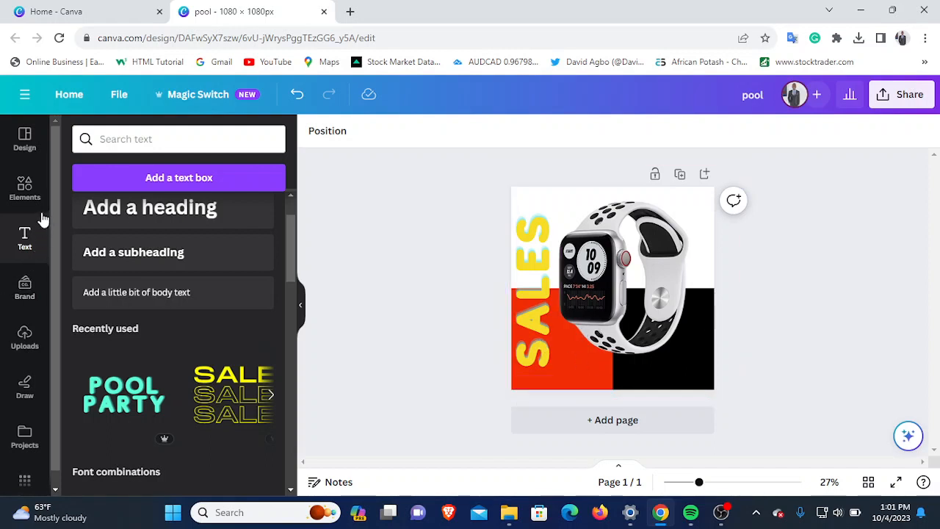
- Add a rounded square and reshape it into a wide, thin bar just below the watch, spanning the red and black blocks
{"action": "left_click", "coordinate": [19, 202]}
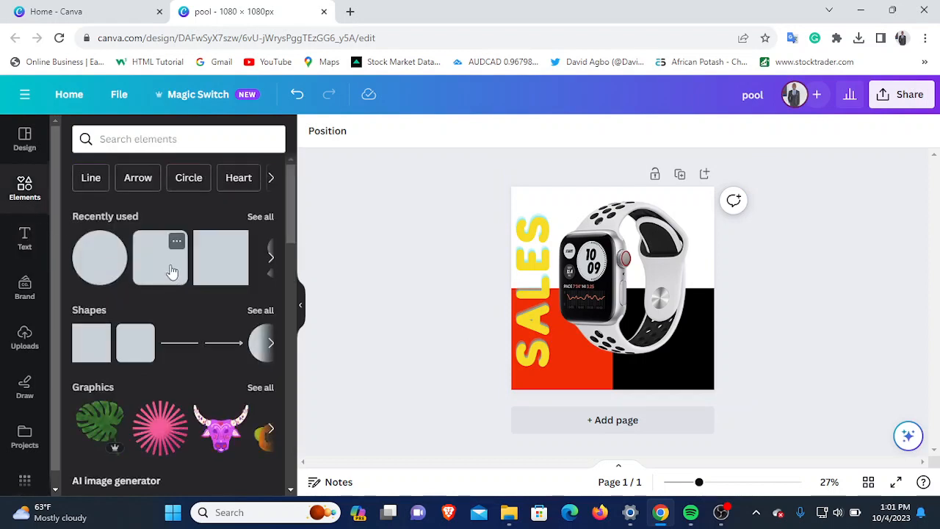
{"action": "left_click", "coordinate": [130, 354]}
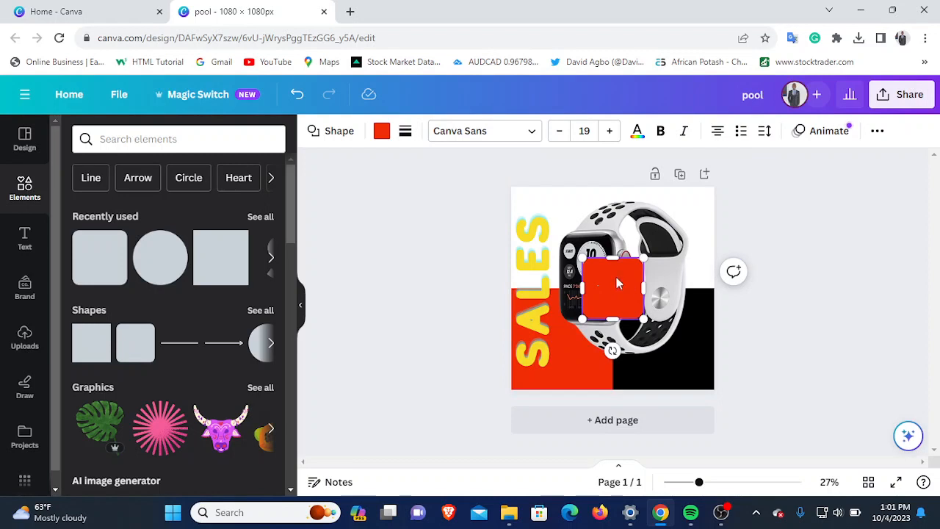
{"action": "left_click_drag", "start_coordinate": [598, 280], "coordinate": [714, 354]}
{"action": "left_click_drag", "start_coordinate": [651, 321], "coordinate": [635, 357]}
{"action": "left_click", "coordinate": [764, 362]}
{"action": "left_click_drag", "start_coordinate": [574, 357], "coordinate": [594, 358]}
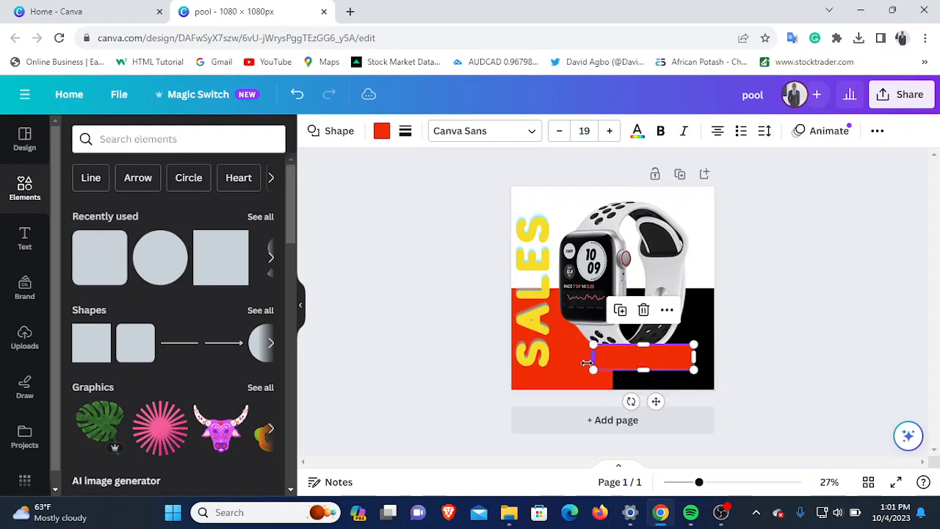
- Fill the rounded bar with white and move it closer to the page's lower edge, below the watch strap
{"action": "left_click", "coordinate": [381, 131]}
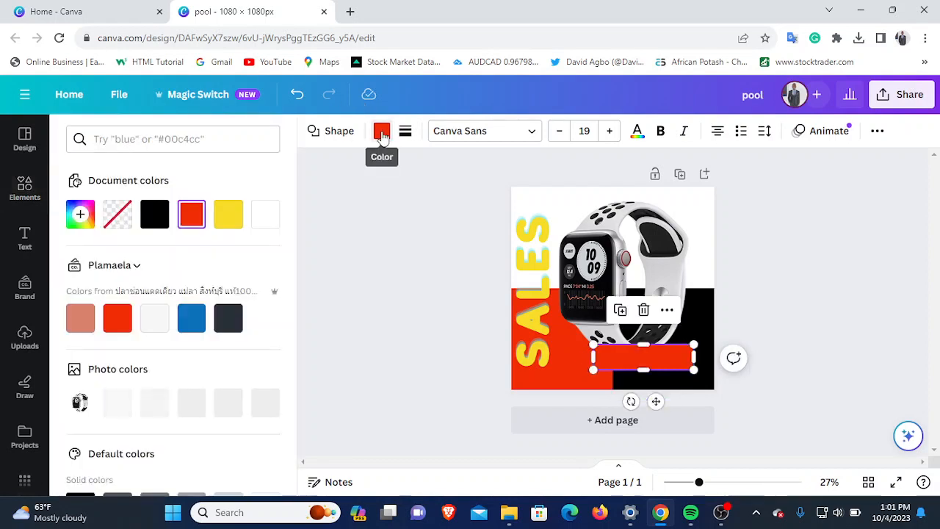
{"action": "left_click", "coordinate": [266, 214]}
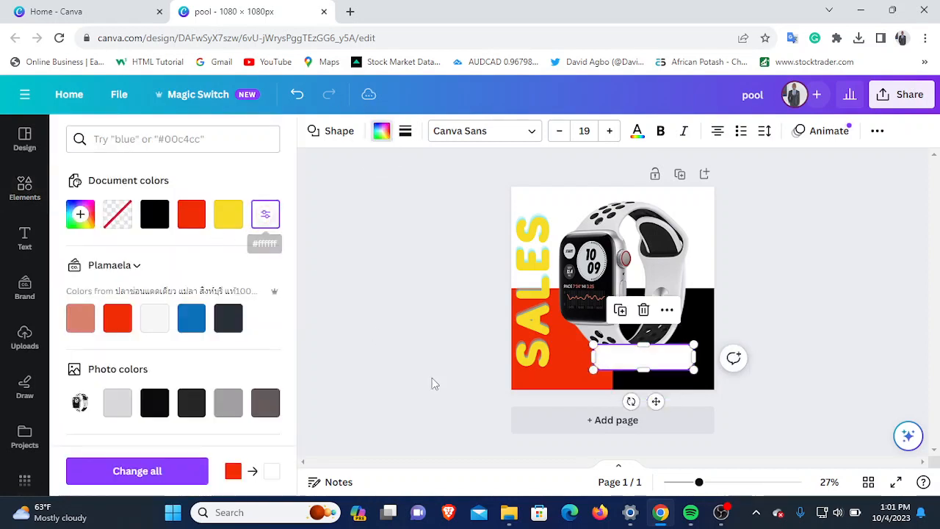
{"action": "left_click", "coordinate": [691, 315]}
{"action": "left_click", "coordinate": [644, 358]}
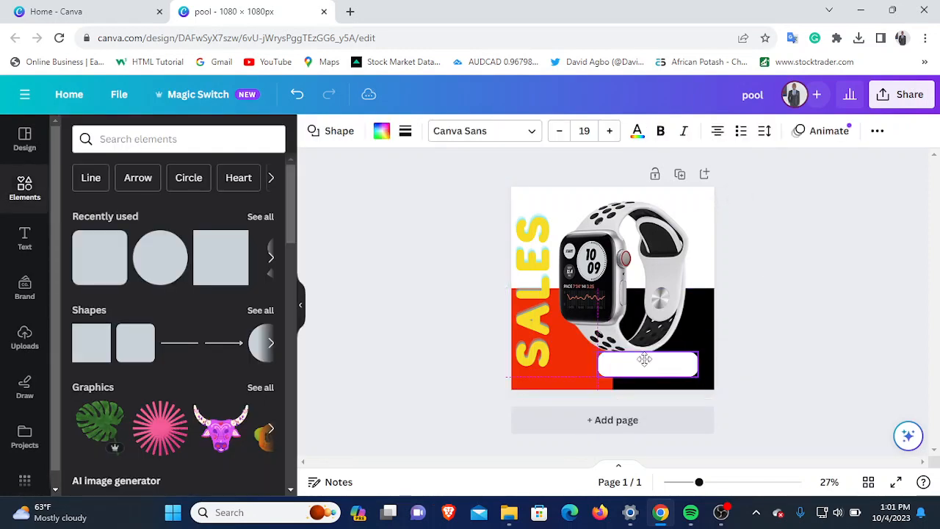
{"action": "left_click_drag", "start_coordinate": [644, 358], "coordinate": [639, 367]}
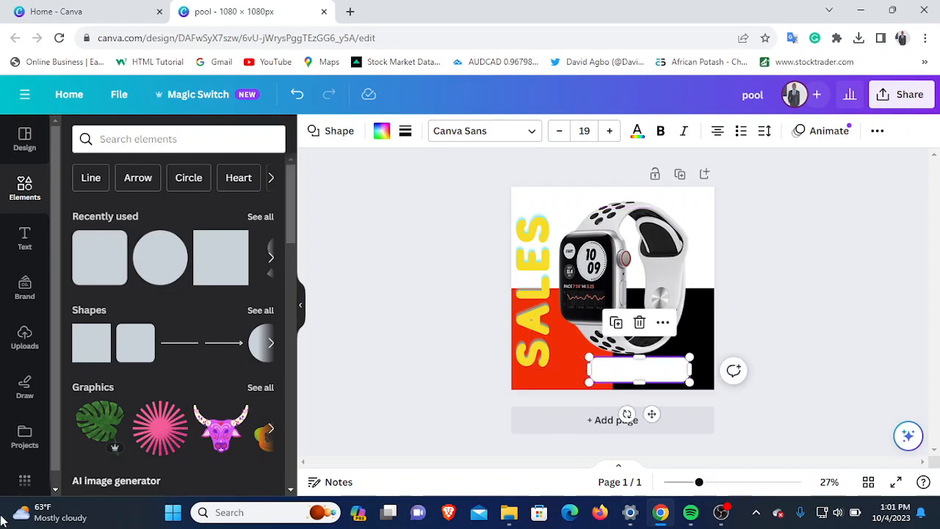
- Add a heading reading BUY NOW! and place it on the white rounded bar
{"action": "left_click", "coordinate": [22, 242]}
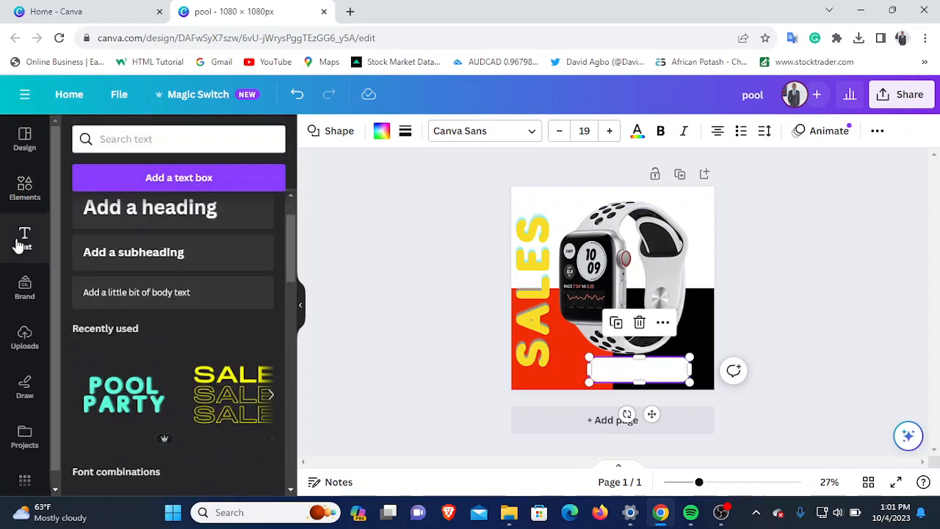
{"action": "left_click", "coordinate": [170, 219]}
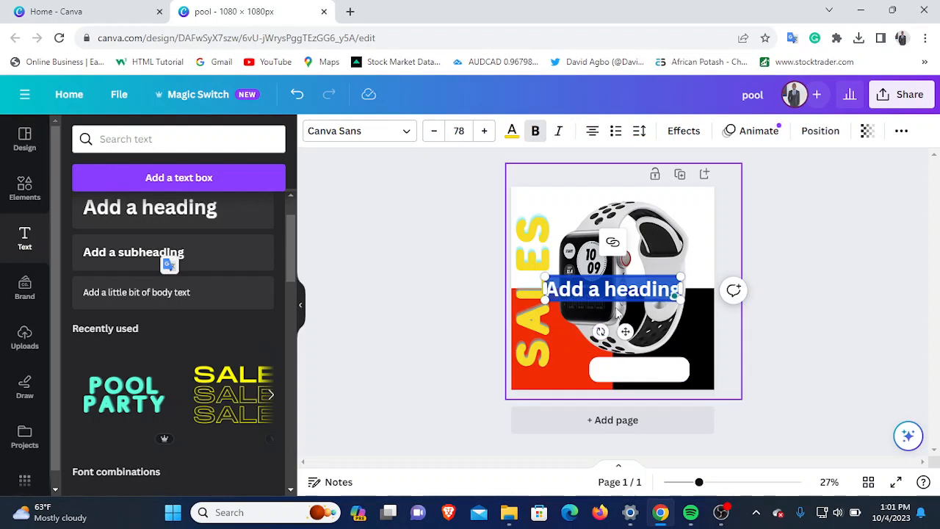
{"action": "type", "text": "BUY"}
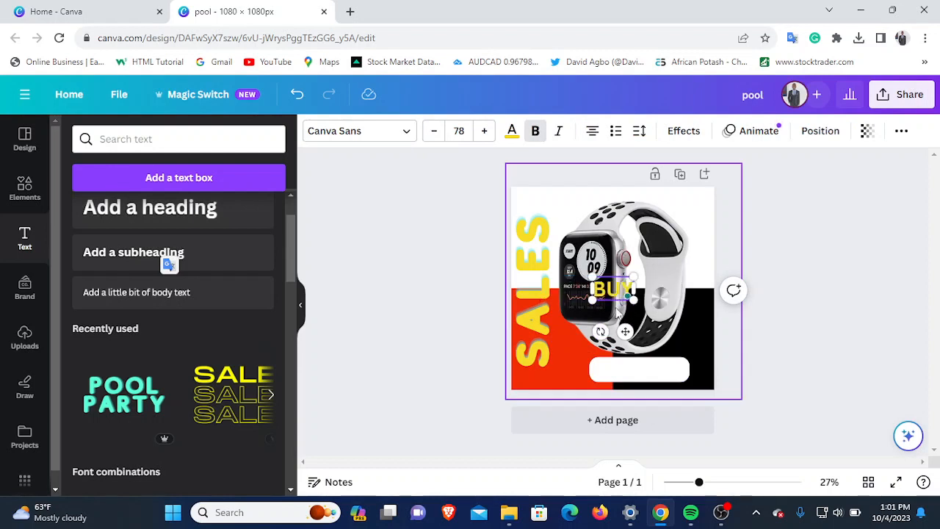
{"action": "type", "text": " NO"}
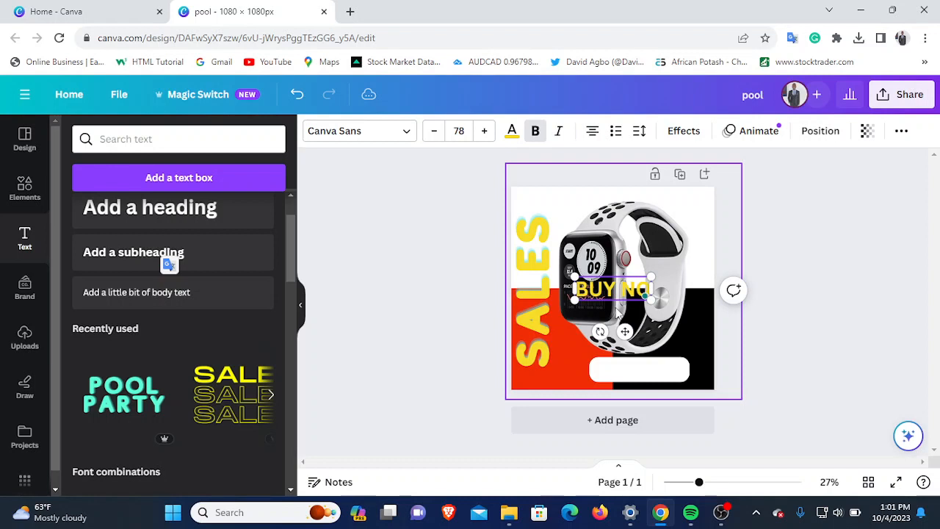
{"action": "type", "text": "W!"}
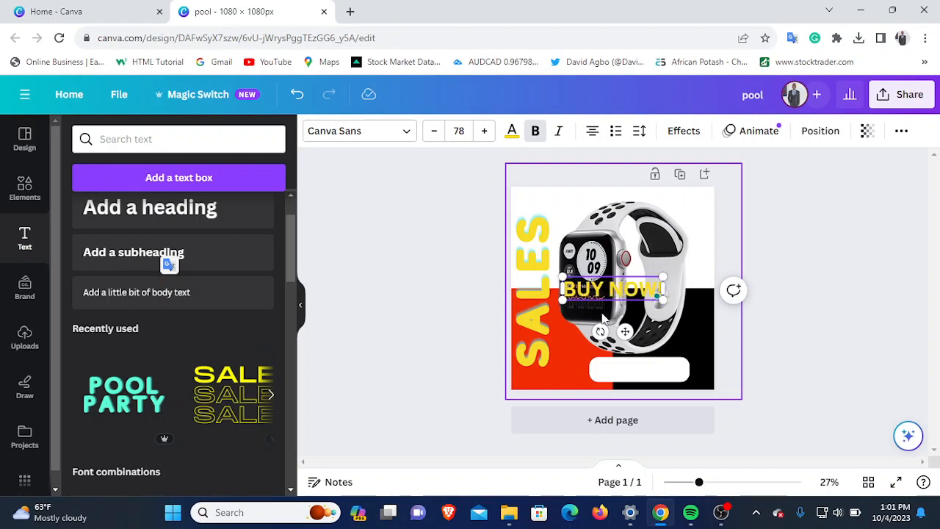
{"action": "left_click", "coordinate": [603, 317]}
{"action": "left_click", "coordinate": [610, 294]}
{"action": "left_click_drag", "start_coordinate": [610, 294], "coordinate": [633, 367]}
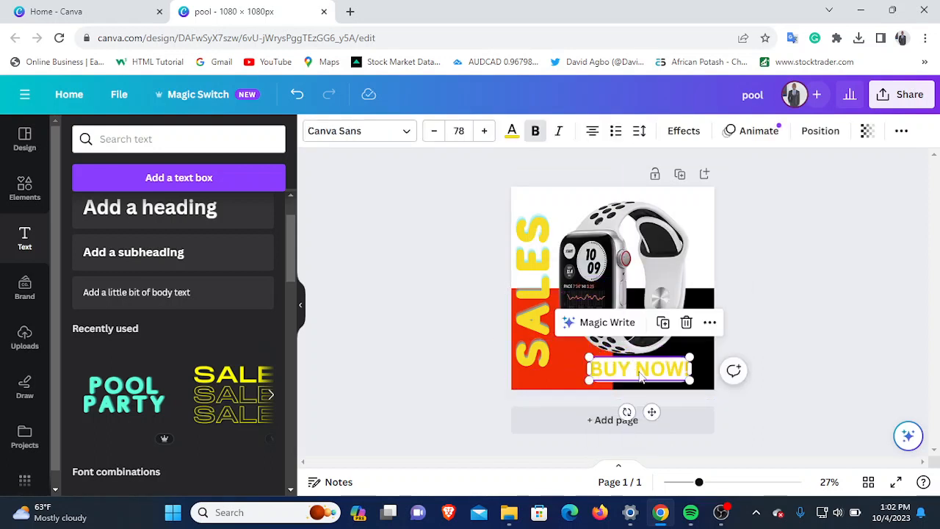
- Recolor the BUY NOW! text black and make it italic
{"action": "double_click", "coordinate": [640, 369]}
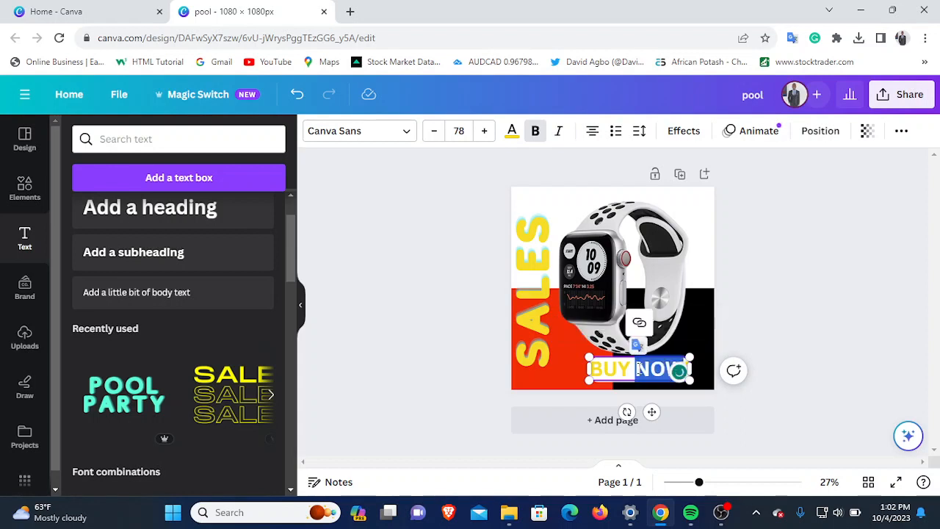
{"action": "triple_click", "coordinate": [640, 369]}
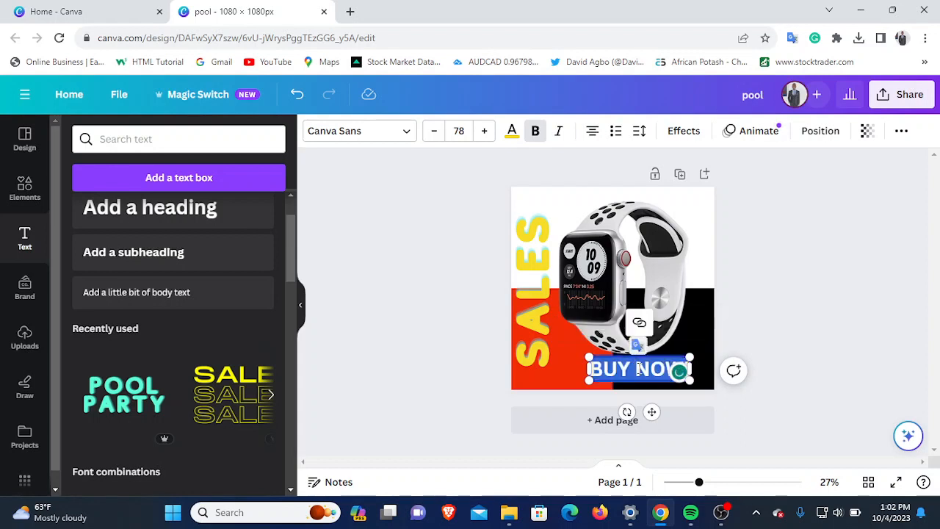
{"action": "left_click", "coordinate": [513, 136]}
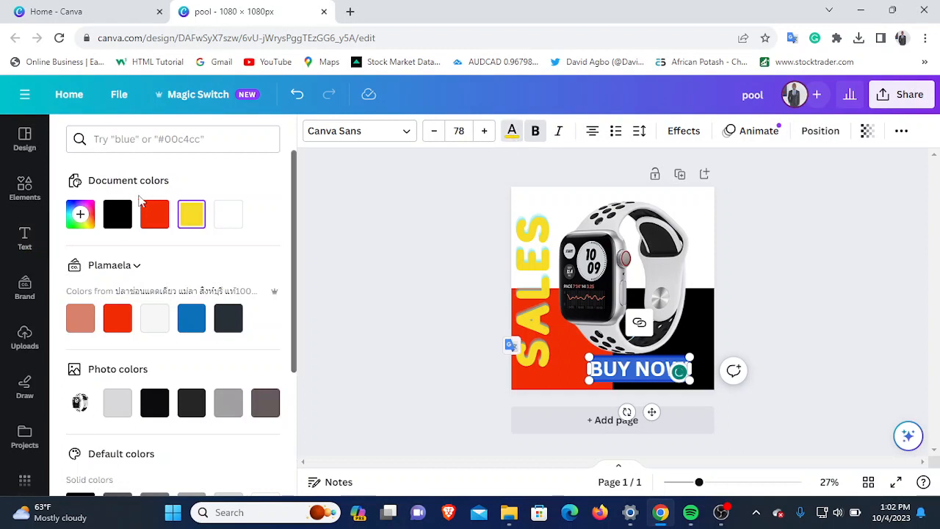
{"action": "left_click", "coordinate": [118, 214]}
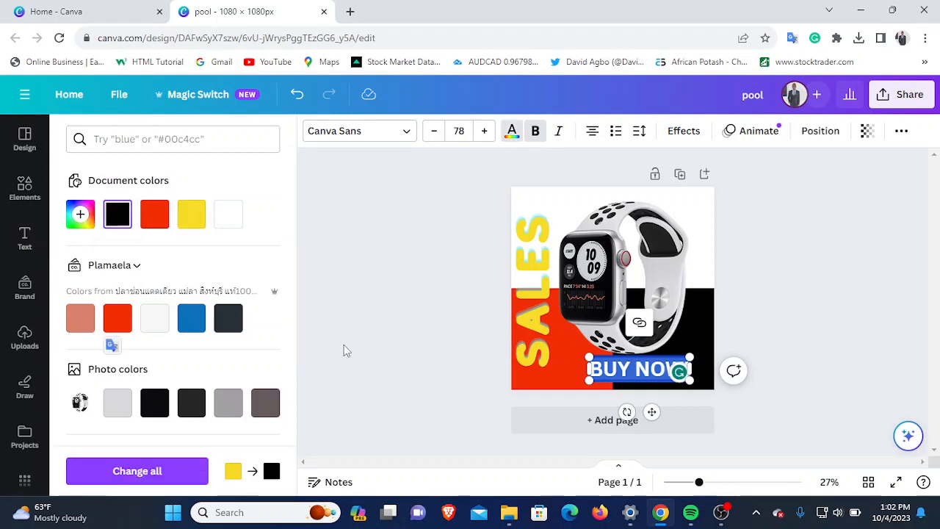
{"action": "left_click", "coordinate": [476, 383]}
{"action": "left_click", "coordinate": [526, 390]}
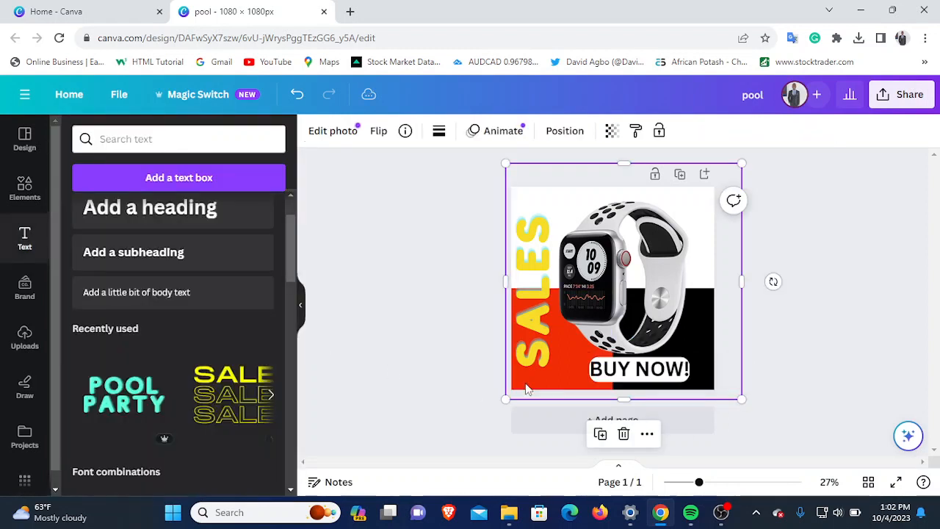
{"action": "left_click", "coordinate": [683, 373]}
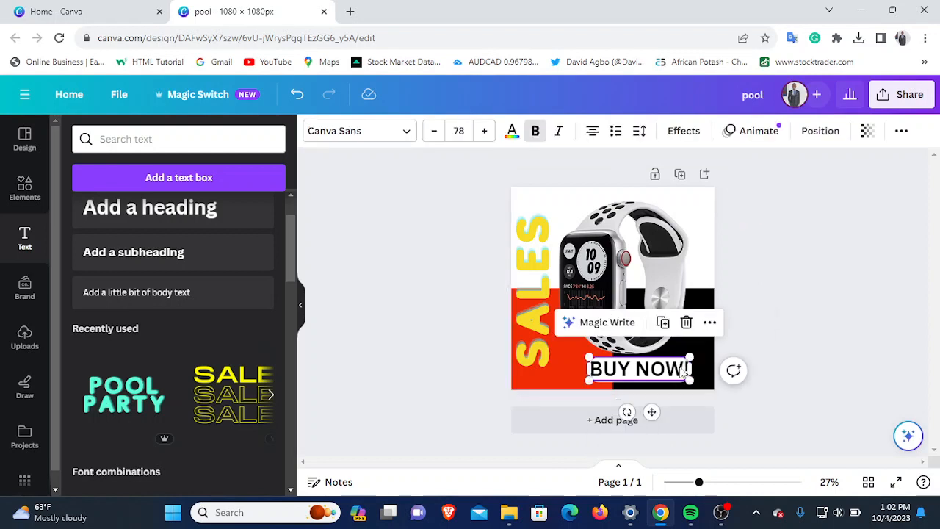
{"action": "left_click", "coordinate": [559, 132]}
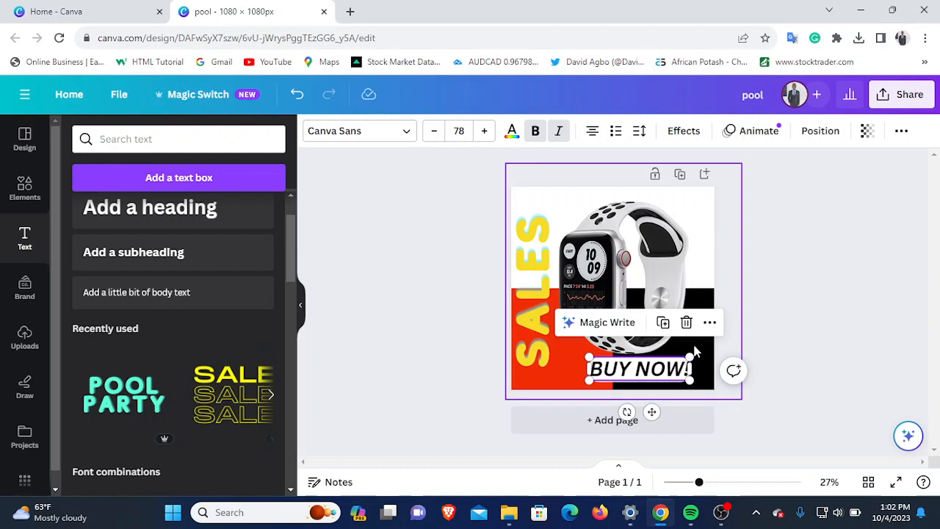
- Shift the watch slightly up and to the left, and raise the BUY NOW! text and its white bar slightly
{"action": "left_click", "coordinate": [611, 264]}
{"action": "left_click_drag", "start_coordinate": [611, 269], "coordinate": [598, 255]}
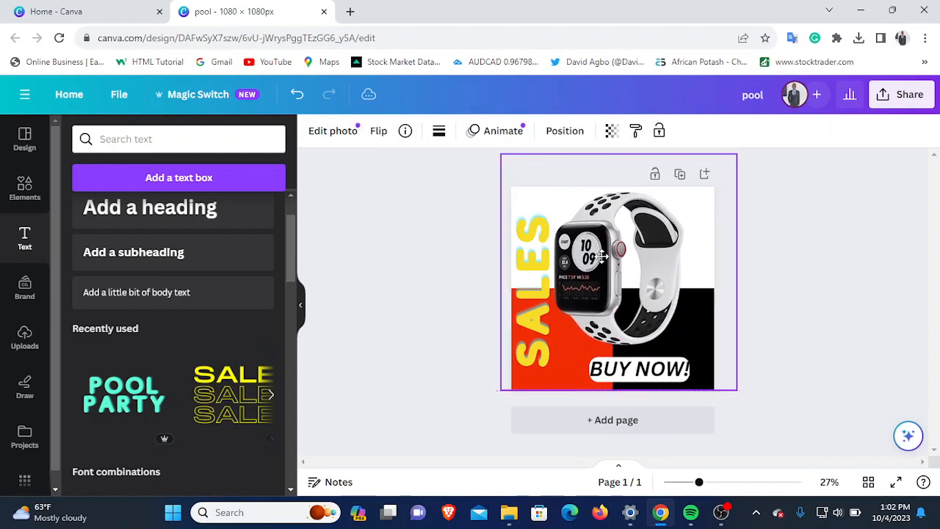
{"action": "left_click", "coordinate": [656, 371]}
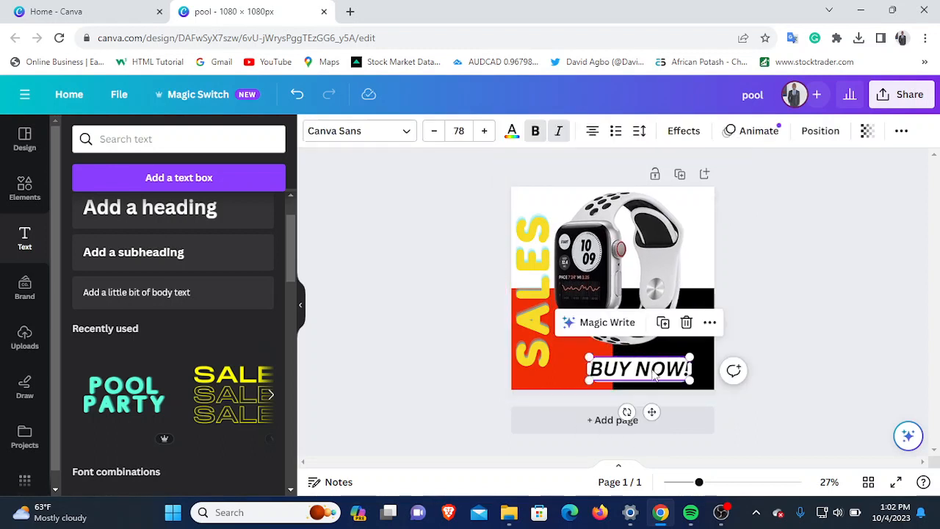
{"action": "left_click_drag", "start_coordinate": [650, 373], "coordinate": [645, 366]}
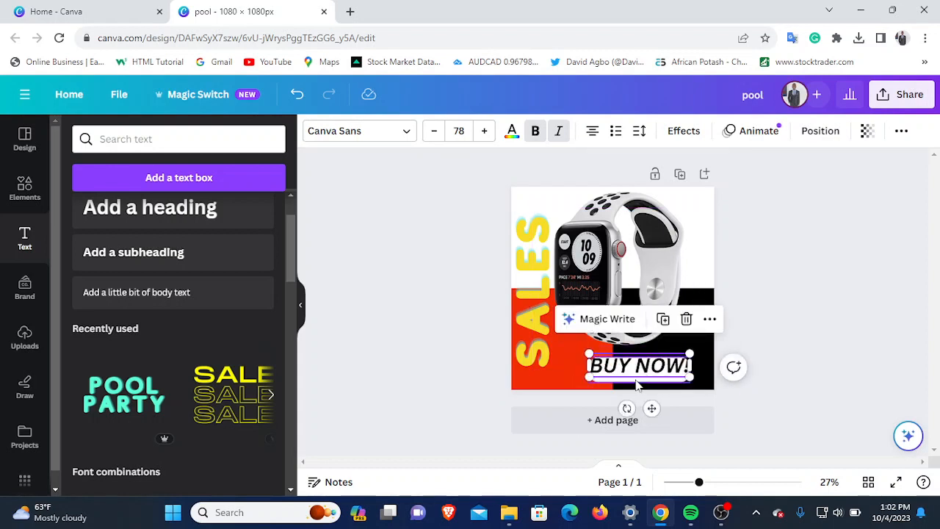
{"action": "left_click", "coordinate": [636, 380]}
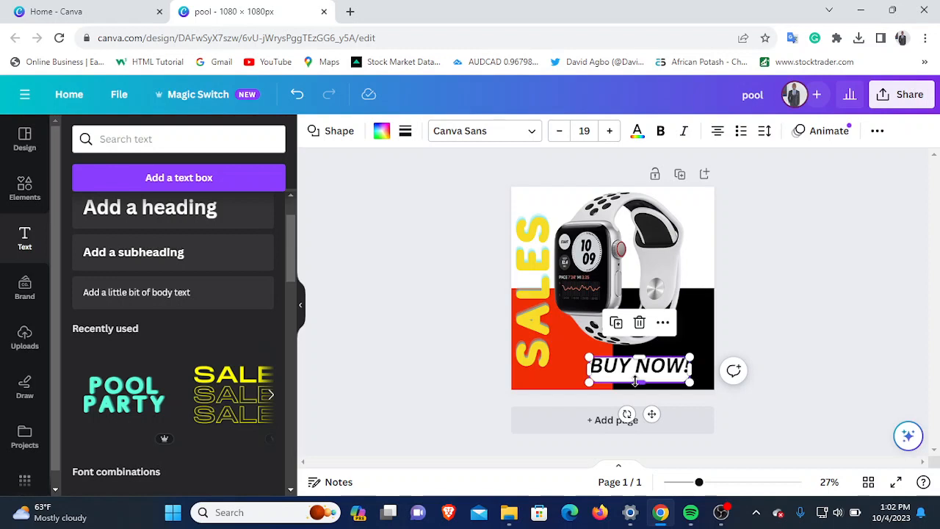
{"action": "left_click_drag", "start_coordinate": [635, 381], "coordinate": [635, 381]}
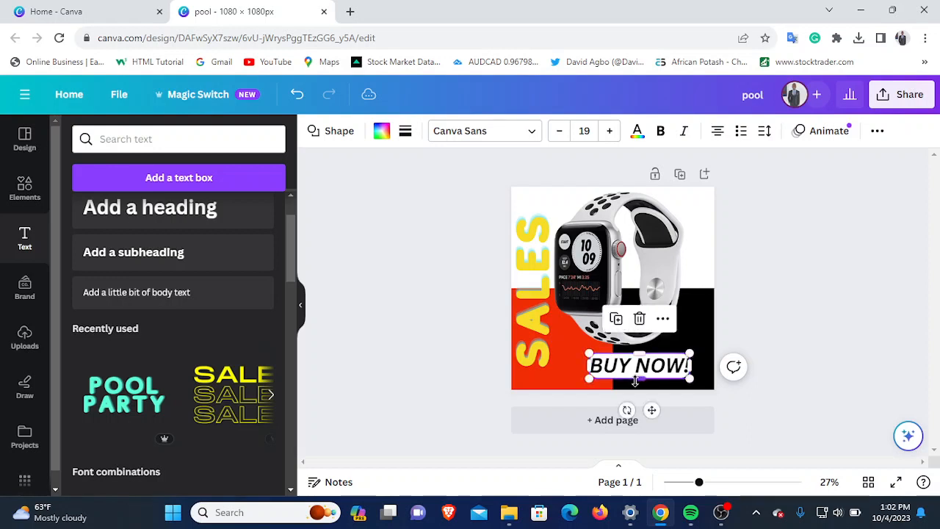
{"action": "left_click", "coordinate": [403, 374]}
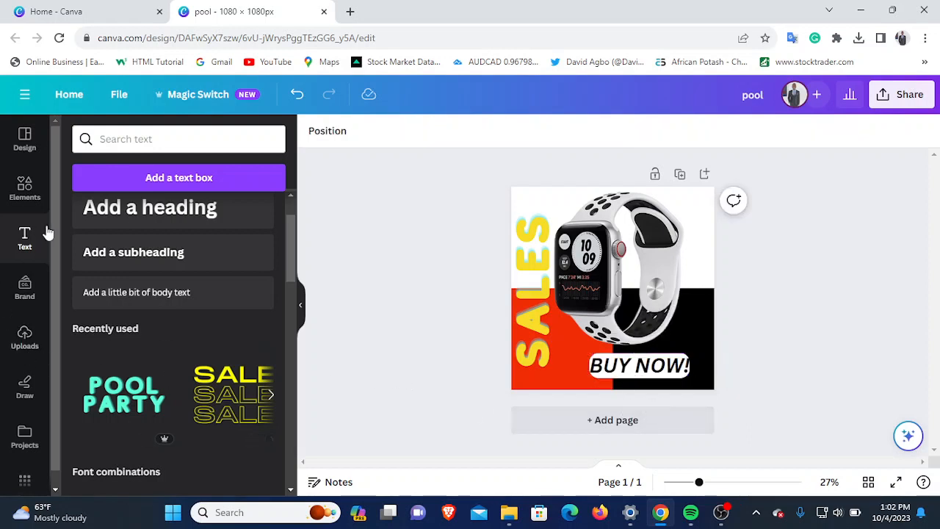
- Add a red circle, shrink it to a small dot and place it over the BUY NOW! bar
{"action": "left_click", "coordinate": [25, 187]}
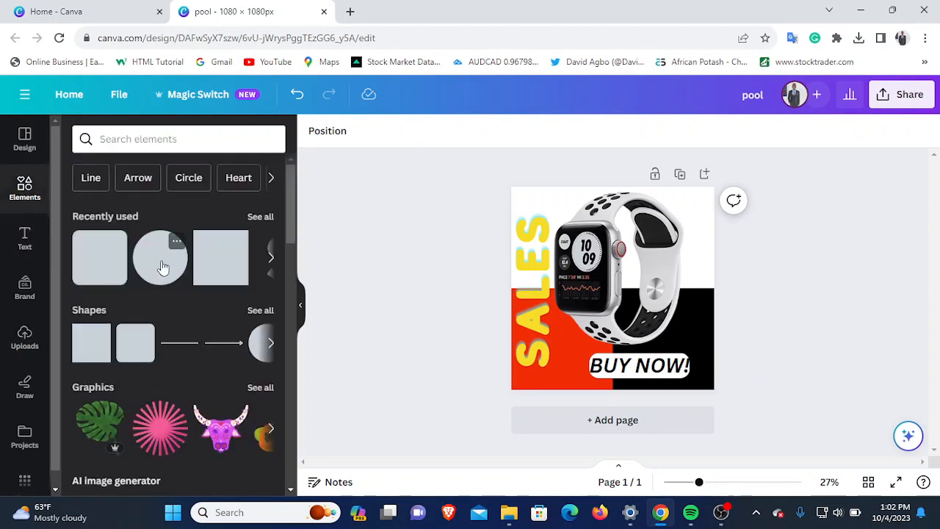
{"action": "left_click", "coordinate": [164, 267]}
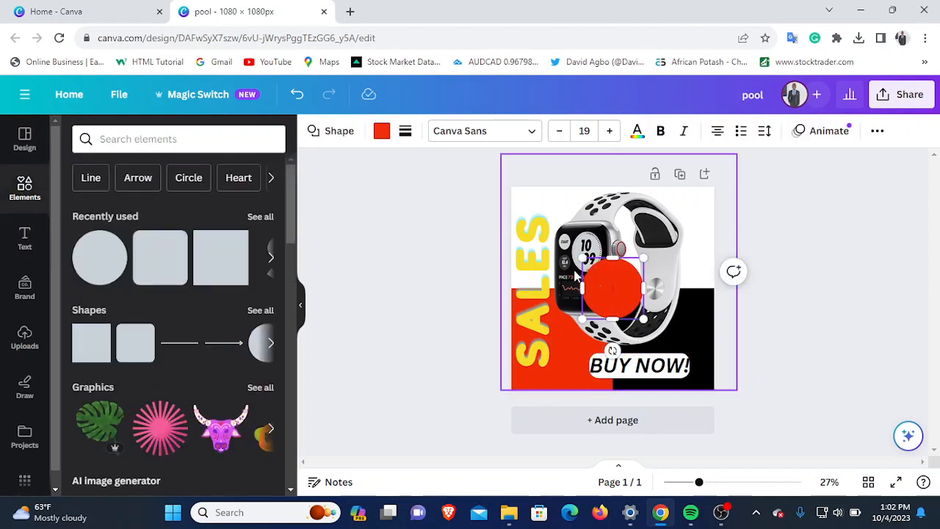
{"action": "left_click_drag", "start_coordinate": [601, 283], "coordinate": [658, 371]}
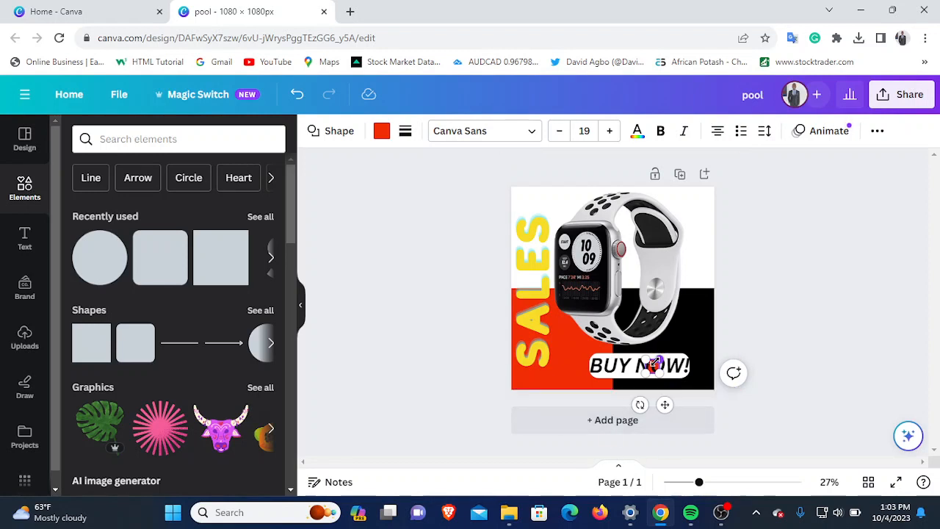
{"action": "left_click", "coordinate": [688, 331]}
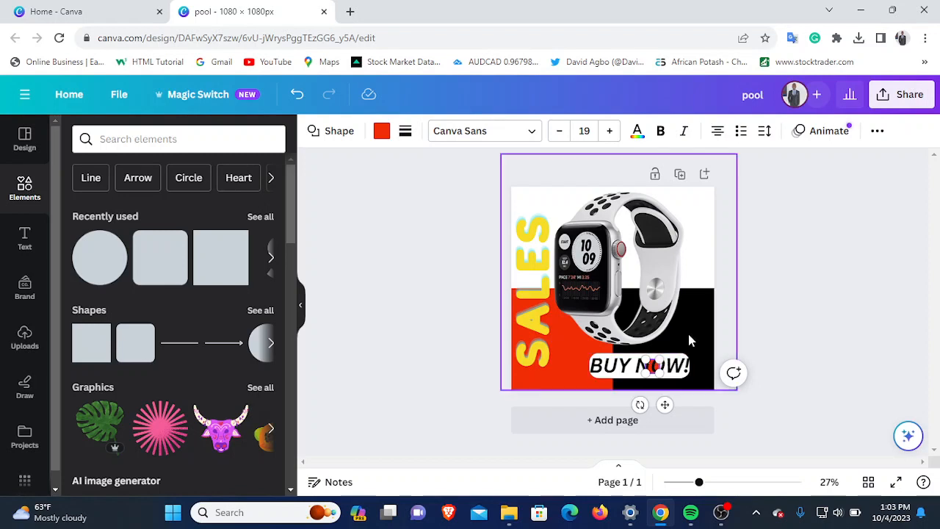
{"action": "left_click", "coordinate": [655, 368]}
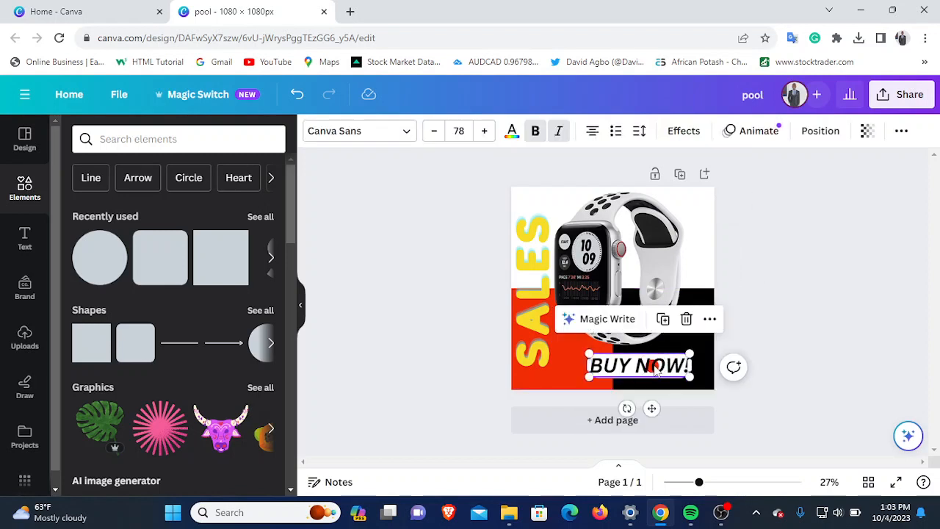
{"action": "left_click", "coordinate": [656, 369]}
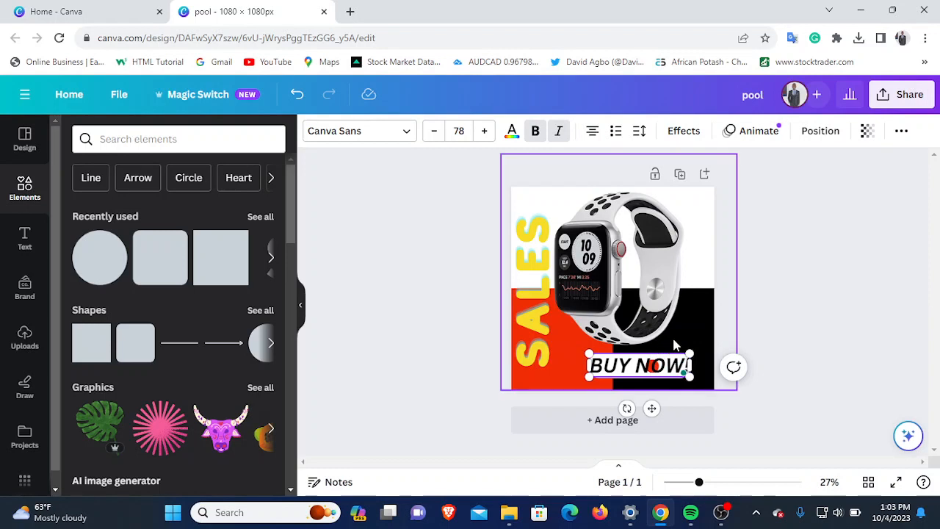
{"action": "left_click", "coordinate": [658, 369]}
{"action": "left_click", "coordinate": [658, 370]}
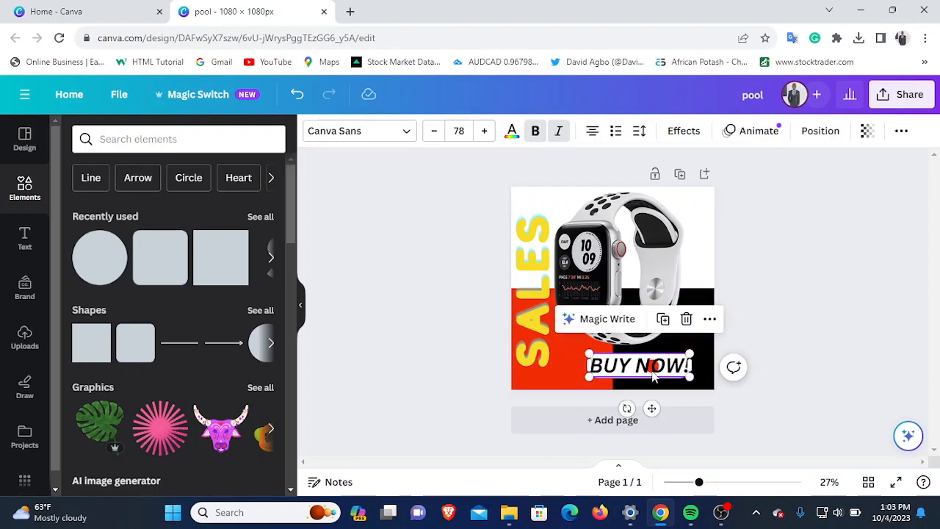
{"action": "left_click", "coordinate": [718, 519]}
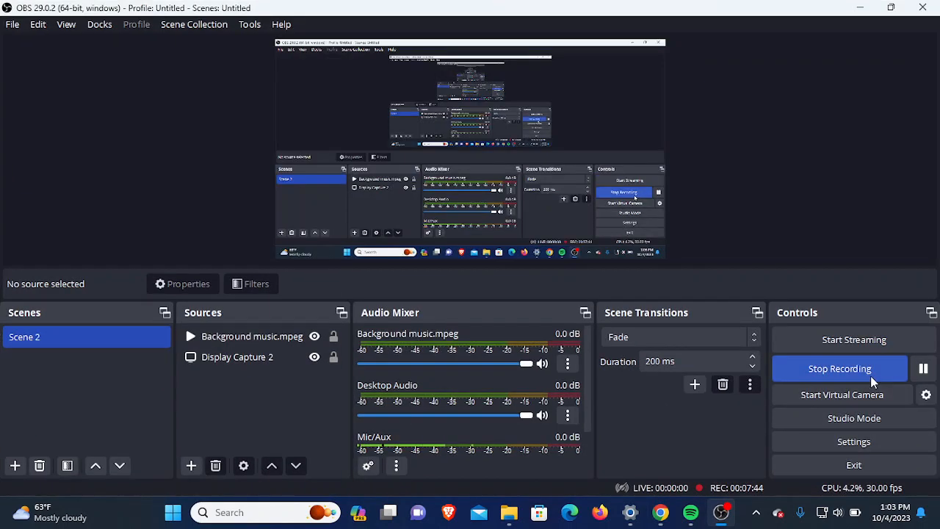
{"action": "left_click", "coordinate": [923, 369]}
{"action": "left_click", "coordinate": [722, 512]}
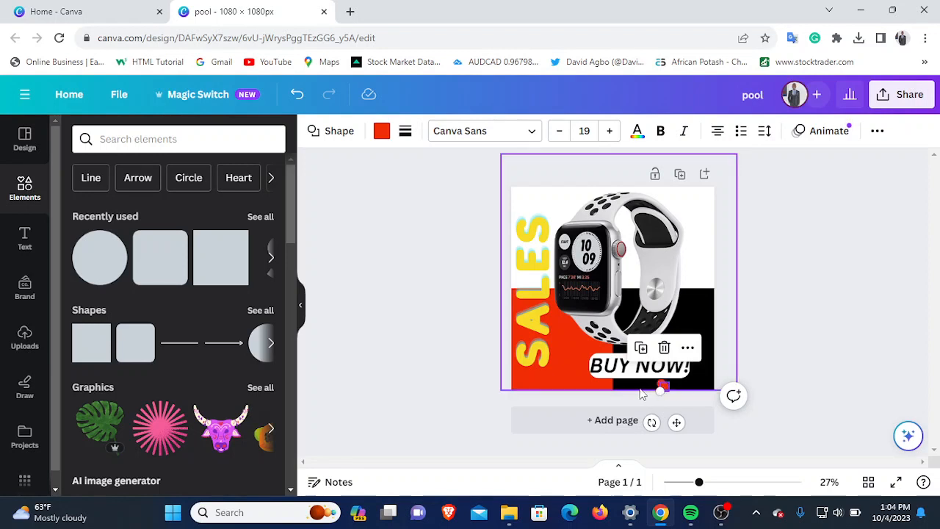
- Nudge the selected red dot below the BUY NOW! bar left and up to align it beside the other dot
{"action": "left_click", "coordinate": [644, 389]}
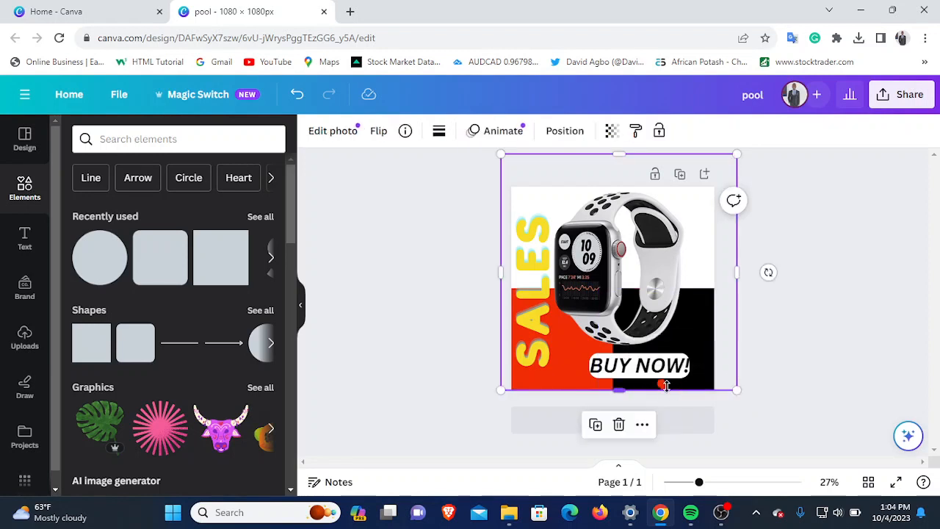
{"action": "left_click", "coordinate": [664, 385]}
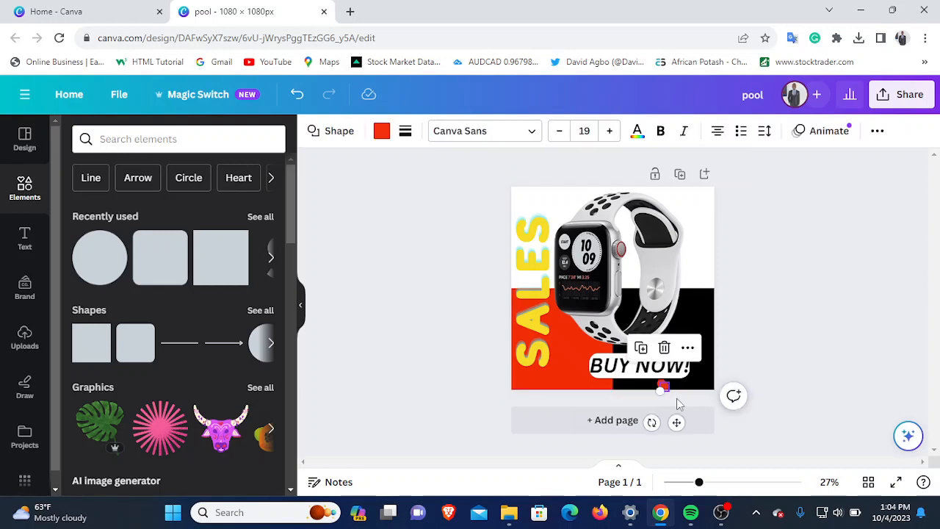
{"action": "key", "text": "Up"}
{"action": "key", "text": "Left"}
{"action": "key", "text": "Left"}
{"action": "key", "text": "Left"}
{"action": "key", "text": "Left"}
{"action": "key", "text": "Left"}
{"action": "key", "text": "Left"}
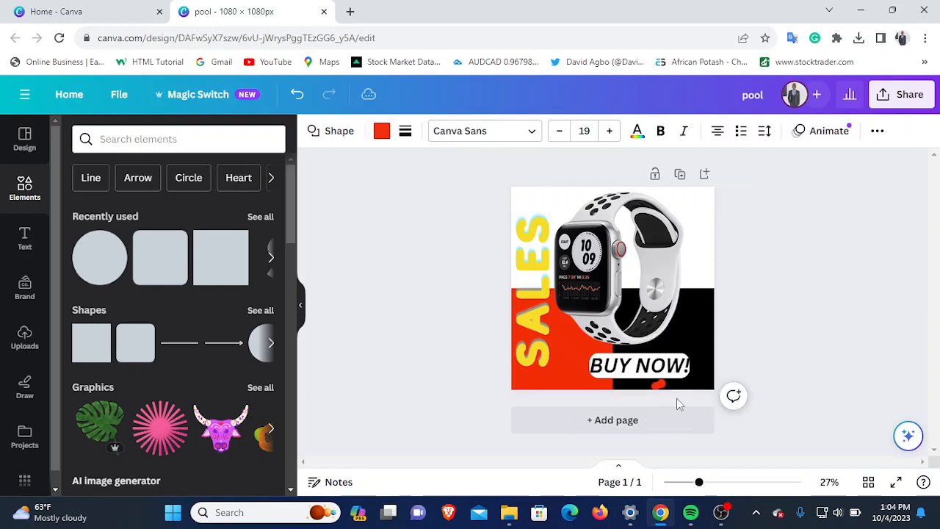
{"action": "key", "text": "Up"}
{"action": "key", "text": "Up"}
{"action": "key", "text": "Up"}
{"action": "key", "text": "Up"}
{"action": "key", "text": "Up"}
{"action": "key", "text": "Up"}
{"action": "key", "text": "Up"}
{"action": "key", "text": "Up"}
{"action": "key", "text": "Left"}
{"action": "key", "text": "Left"}
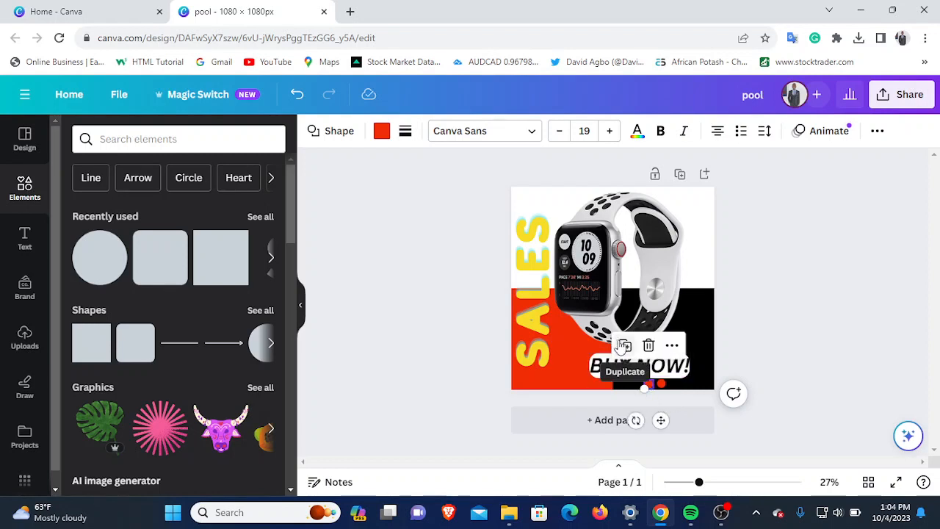
- Duplicate the left red dot and align the copy to its left, forming an evenly spaced row of three below the bar
{"action": "left_click", "coordinate": [624, 346]}
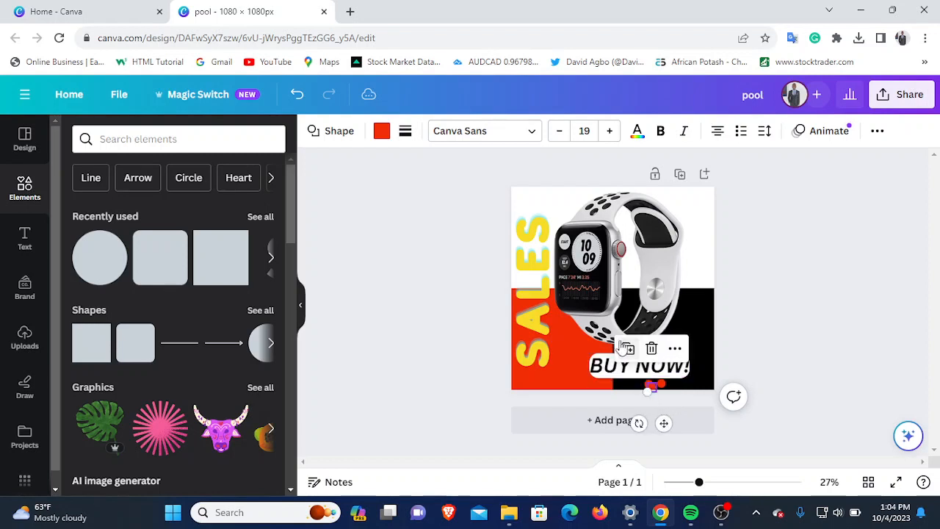
{"action": "left_click", "coordinate": [580, 380]}
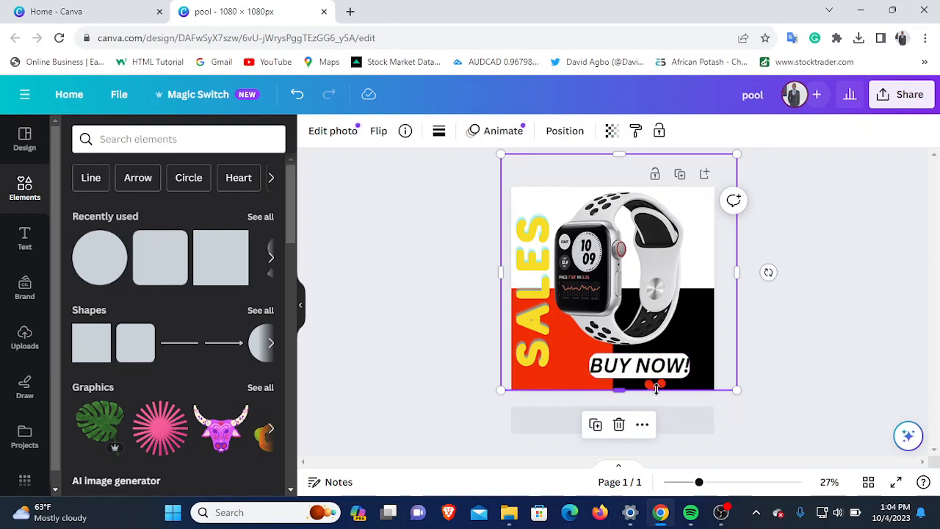
{"action": "left_click_drag", "start_coordinate": [653, 390], "coordinate": [654, 387]}
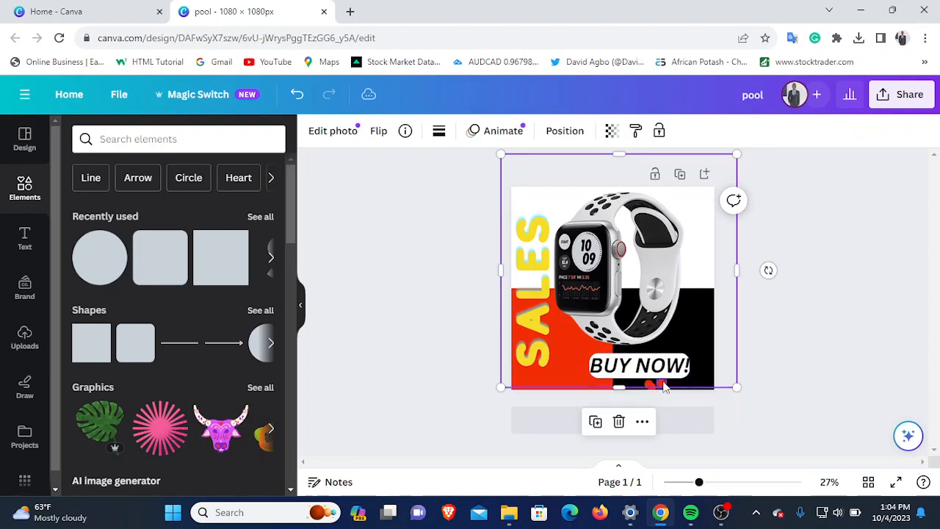
{"action": "left_click", "coordinate": [545, 367]}
{"action": "left_click", "coordinate": [653, 388]}
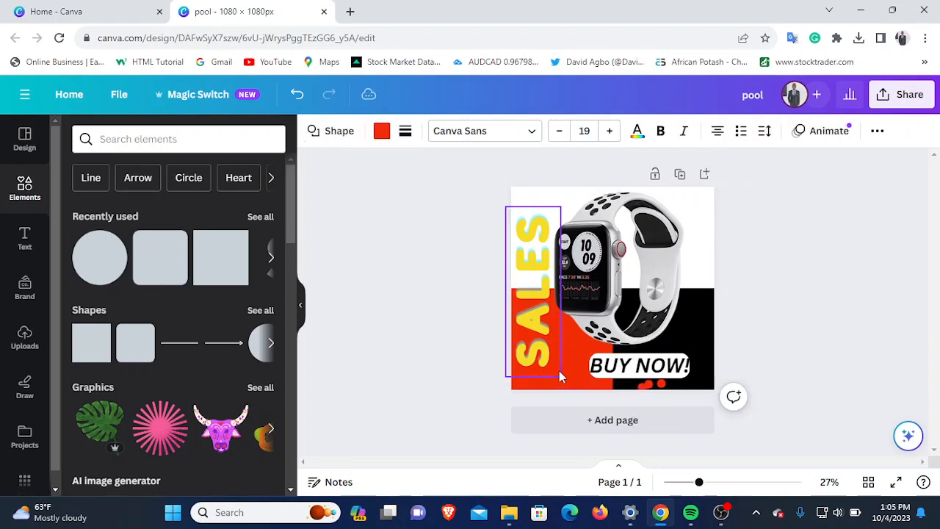
{"action": "key", "text": "Left"}
{"action": "key", "text": "Left"}
{"action": "key", "text": "Left"}
{"action": "key", "text": "Left"}
{"action": "key", "text": "Left"}
{"action": "key", "text": "Left"}
{"action": "key", "text": "Left"}
{"action": "key", "text": "Left"}
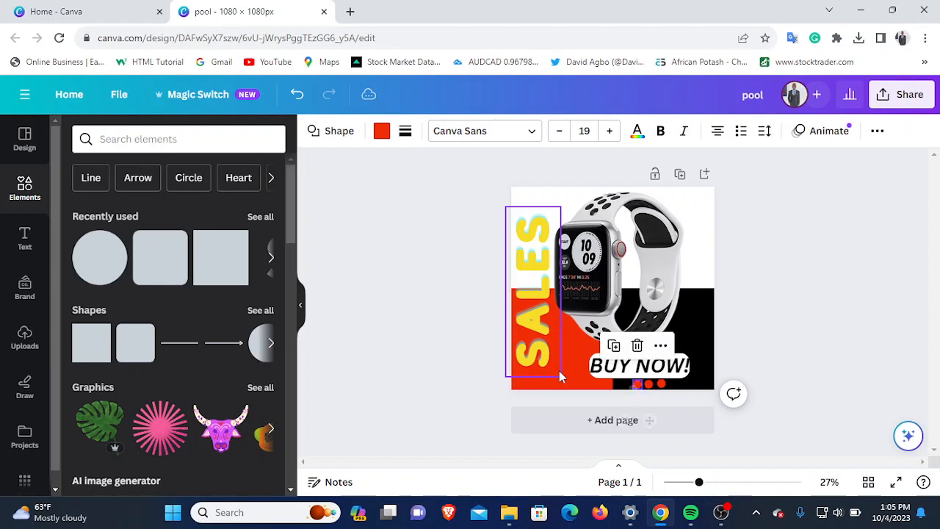
- Fill the left dot below the BUY NOW! bar with yellow and the middle dot with white
{"action": "left_click", "coordinate": [382, 133]}
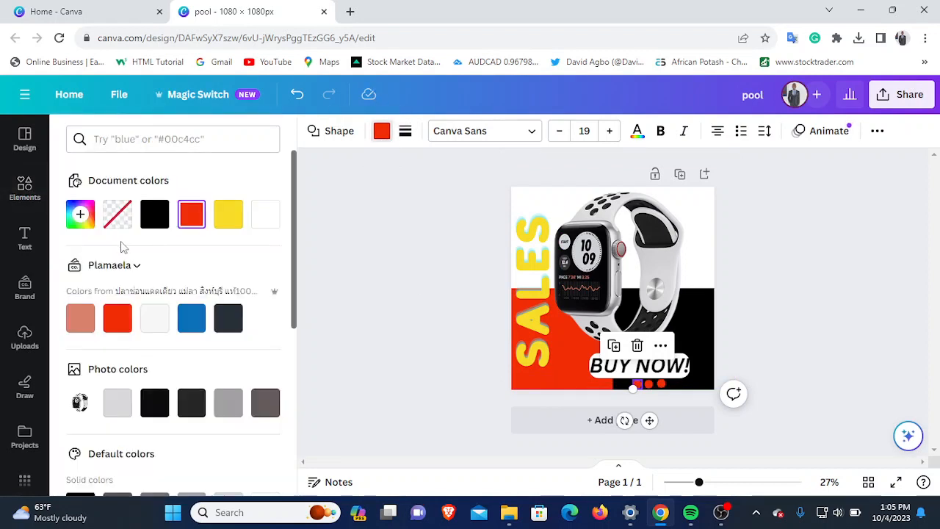
{"action": "left_click", "coordinate": [225, 219]}
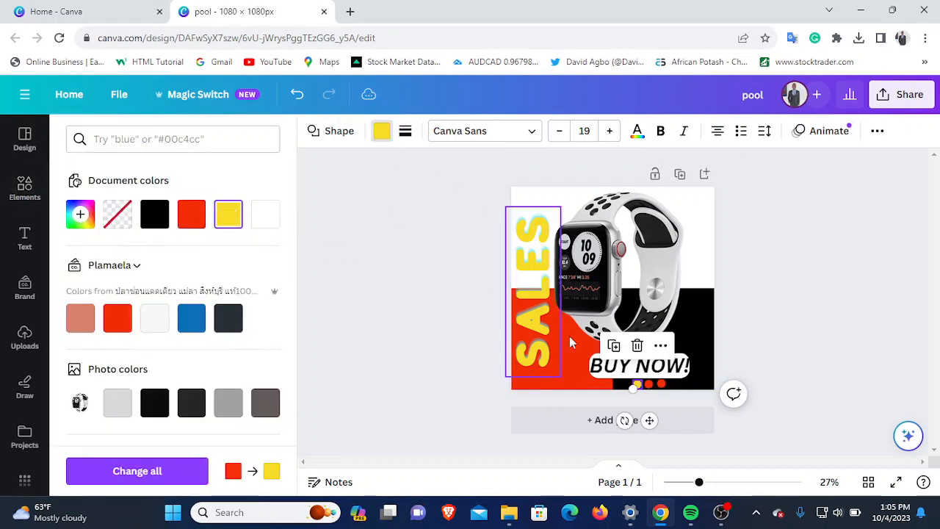
{"action": "left_click", "coordinate": [648, 384]}
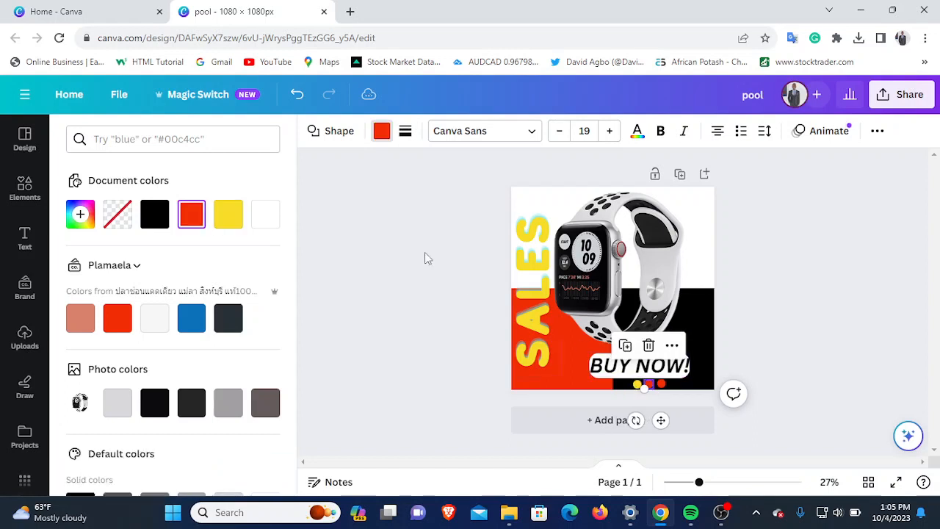
{"action": "left_click", "coordinate": [259, 221]}
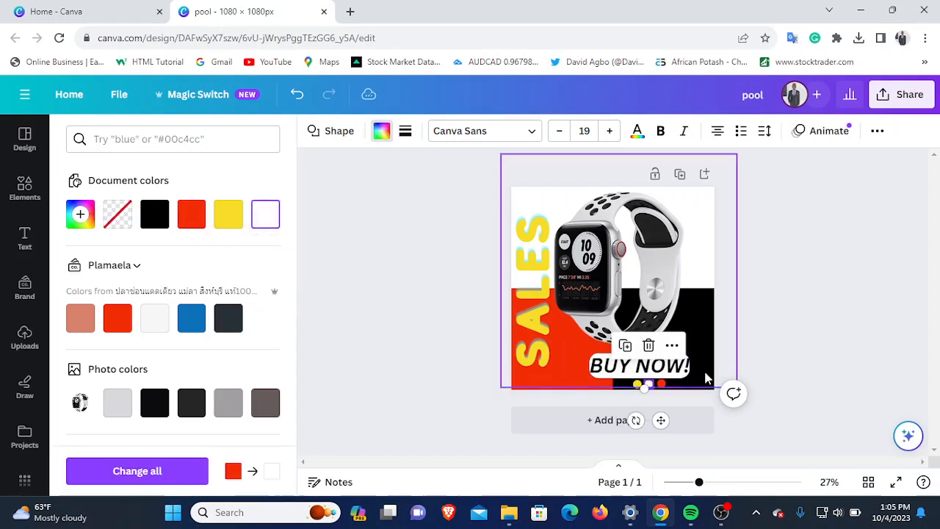
- Add a heading over the watch reading "40%" on one line and "OFF" on the line below
{"action": "left_click", "coordinate": [801, 260]}
{"action": "left_click", "coordinate": [802, 260]}
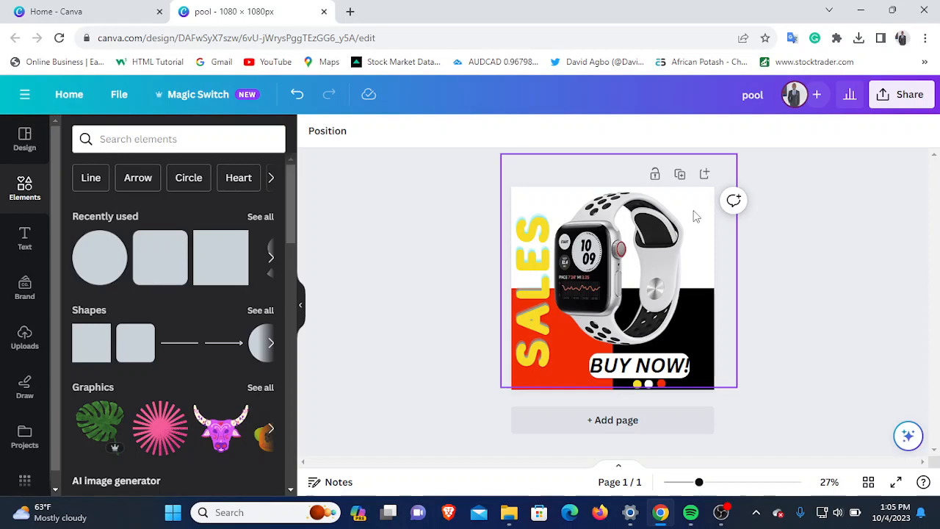
{"action": "left_click", "coordinate": [25, 241]}
{"action": "left_click", "coordinate": [114, 208]}
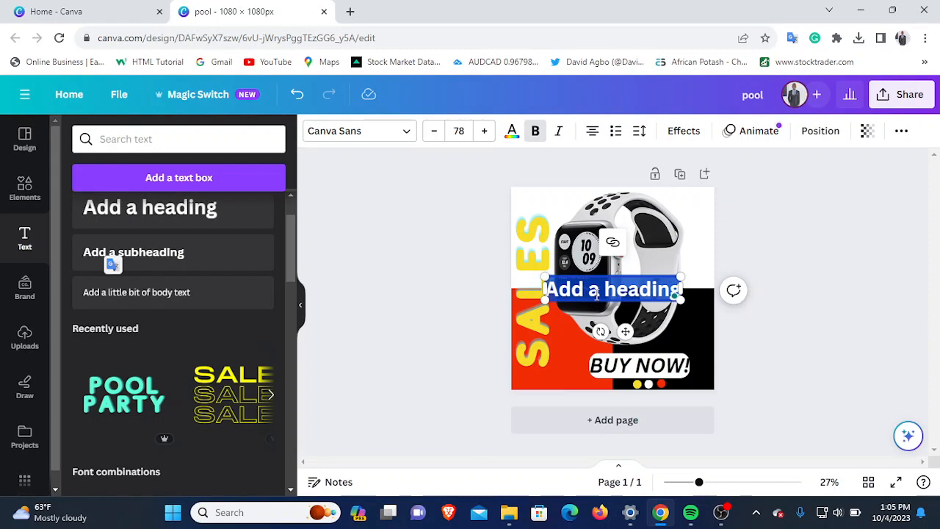
{"action": "type", "text": "50"}
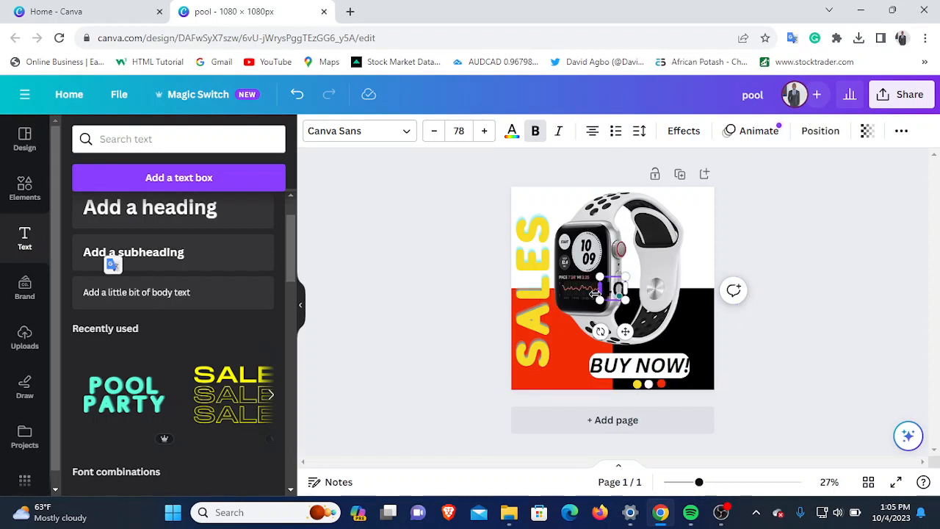
{"action": "type", "text": "%"}
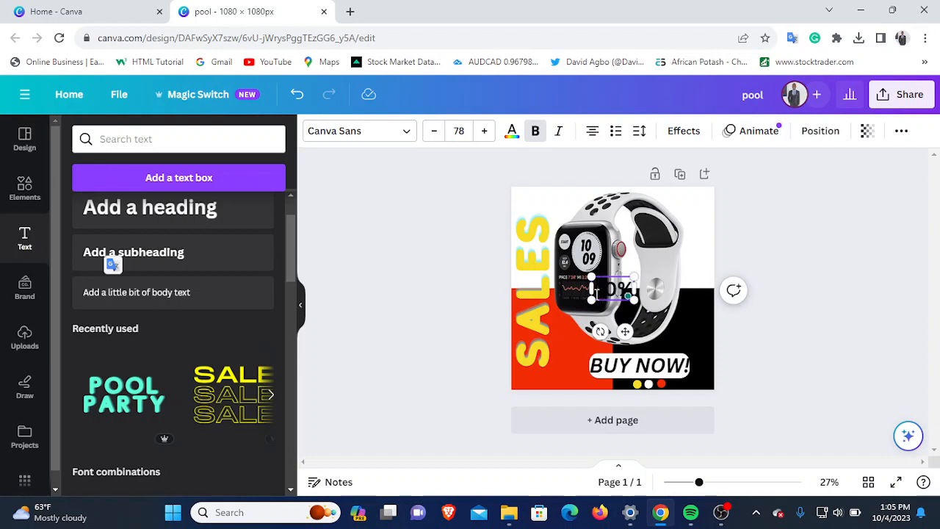
{"action": "key", "text": "Return"}
{"action": "type", "text": "OF"}
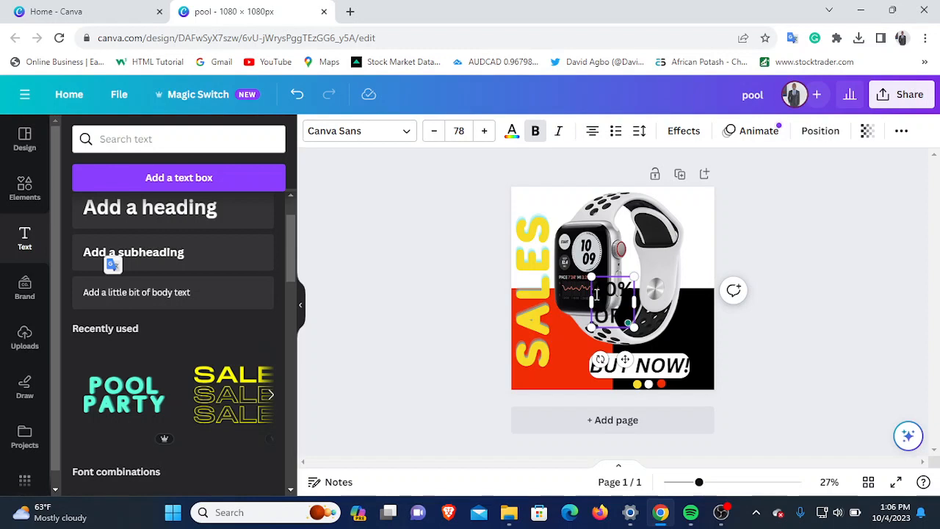
- Shrink the 40% OFF text to size 38 and place it in the white upper-right corner of the design
{"action": "left_click", "coordinate": [544, 342]}
{"action": "left_click", "coordinate": [618, 316]}
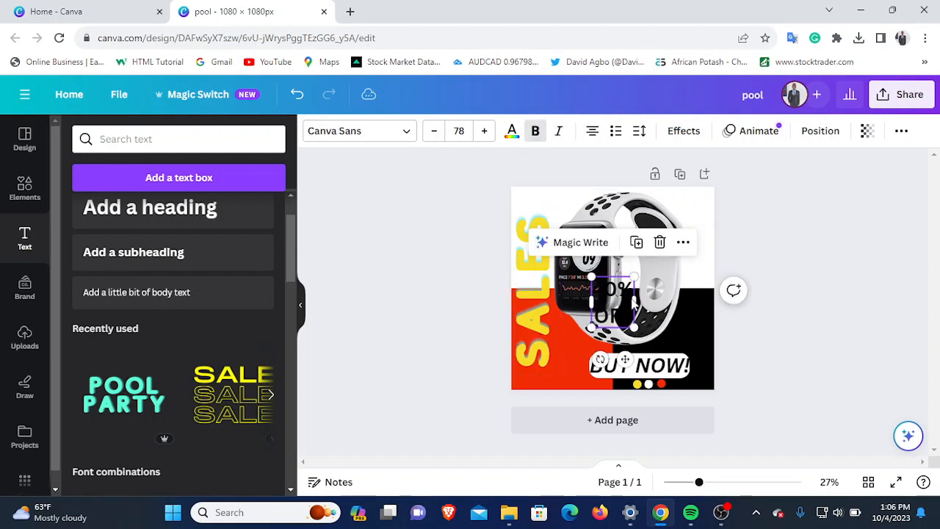
{"action": "left_click_drag", "start_coordinate": [617, 316], "coordinate": [702, 232]}
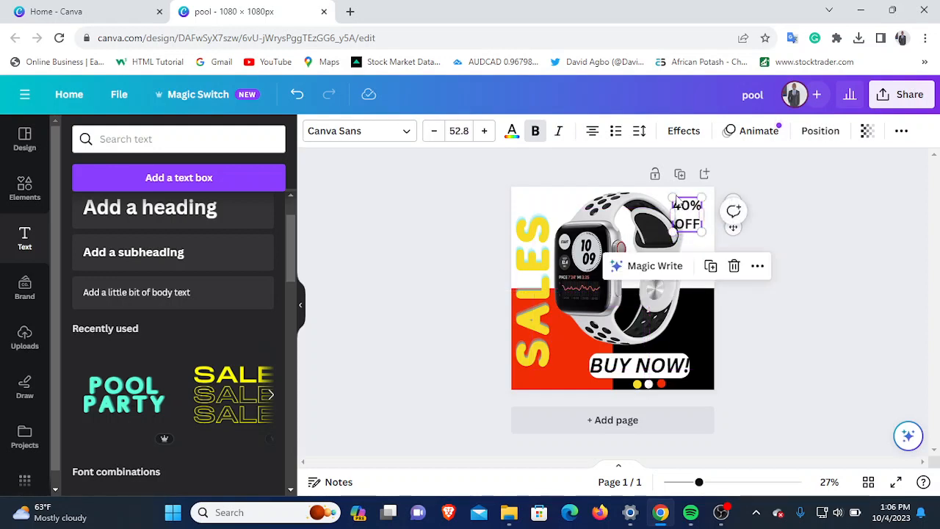
{"action": "left_click_drag", "start_coordinate": [672, 196], "coordinate": [694, 213]}
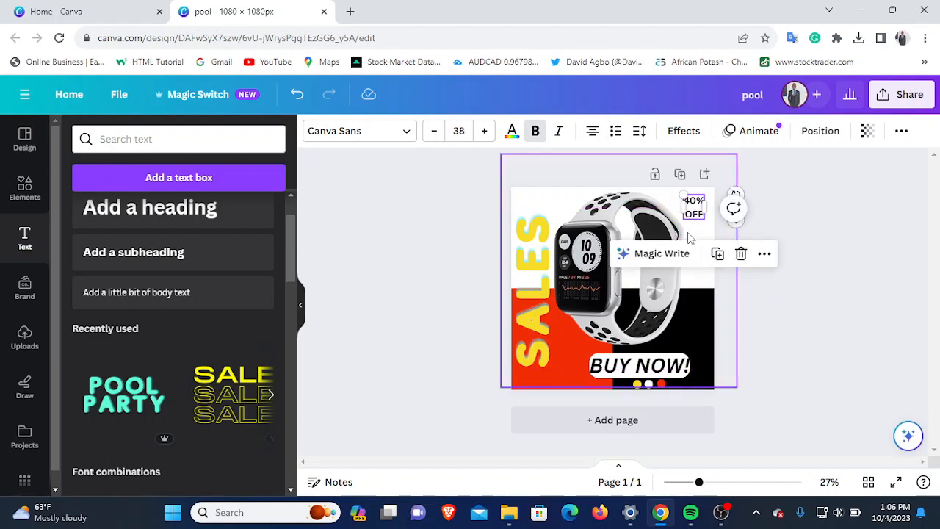
- Italicize the 40% OFF text and shift it slightly down and right, away from the watch strap
{"action": "left_click", "coordinate": [697, 235]}
{"action": "left_click", "coordinate": [699, 202]}
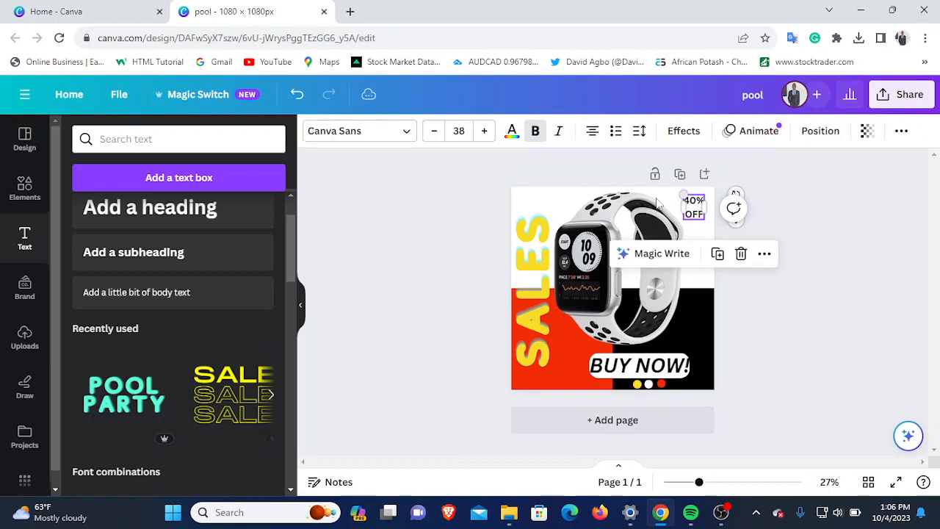
{"action": "left_click", "coordinate": [558, 131]}
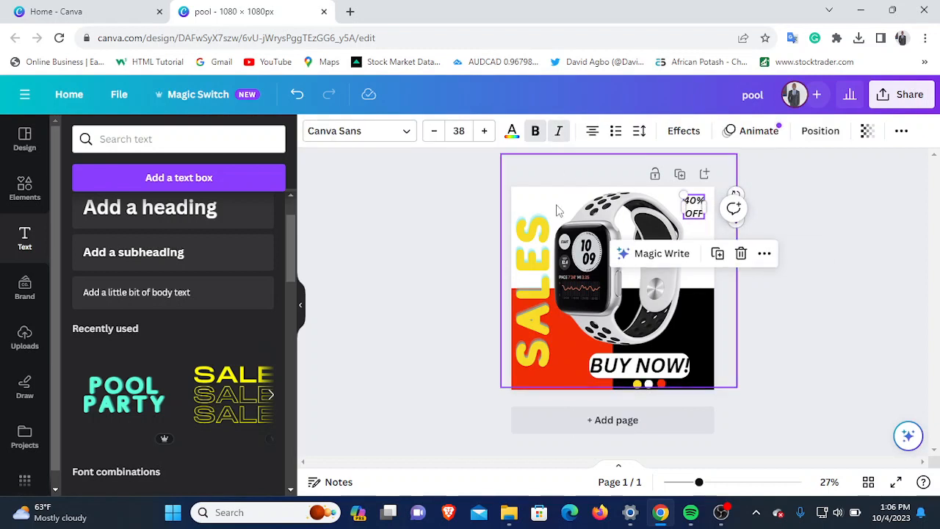
{"action": "left_click", "coordinate": [524, 207]}
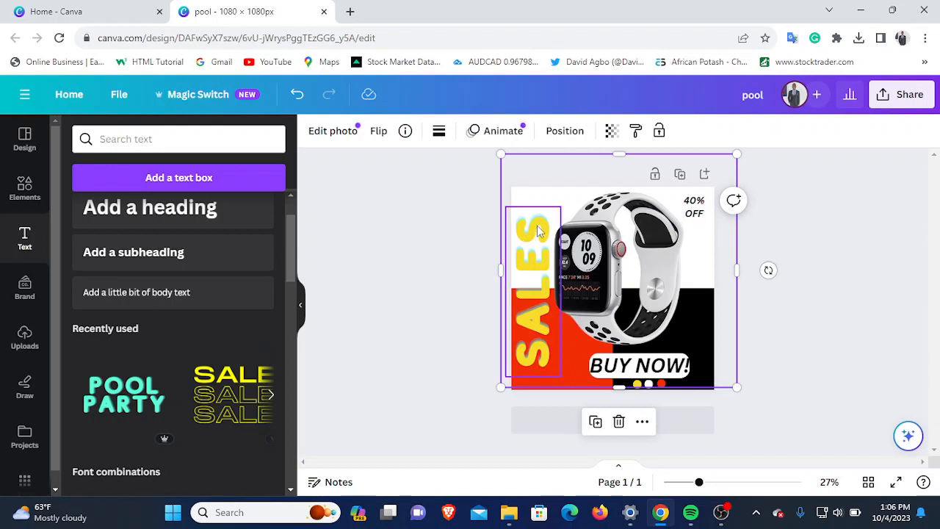
{"action": "left_click", "coordinate": [696, 205]}
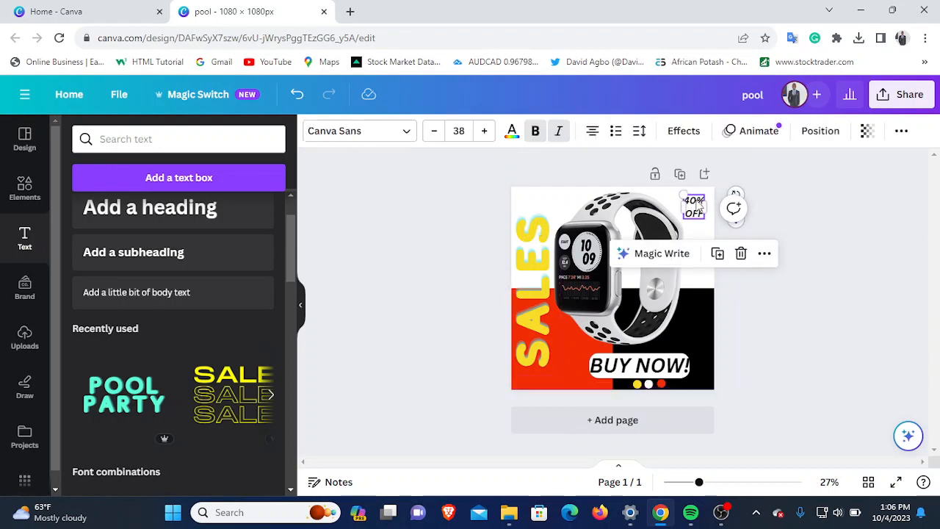
{"action": "left_click_drag", "start_coordinate": [698, 207], "coordinate": [700, 213]}
{"action": "left_click", "coordinate": [542, 196]}
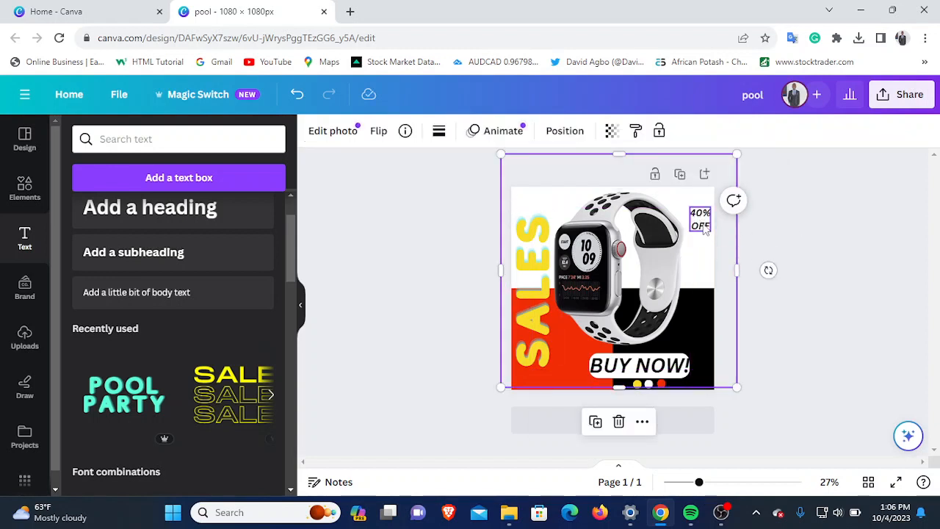
{"action": "key", "text": "Left"}
{"action": "key", "text": "Left"}
{"action": "key", "text": "Left"}
{"action": "key", "text": "Left"}
{"action": "key", "text": "Left"}
{"action": "key", "text": "Left"}
{"action": "key", "text": "Left"}
{"action": "key", "text": "Left"}
{"action": "key", "text": "Left"}
{"action": "key", "text": "Left"}
{"action": "key", "text": "Left"}
{"action": "key", "text": "Left"}
{"action": "key", "text": "Left"}
{"action": "key", "text": "Left"}
{"action": "key", "text": "Left"}
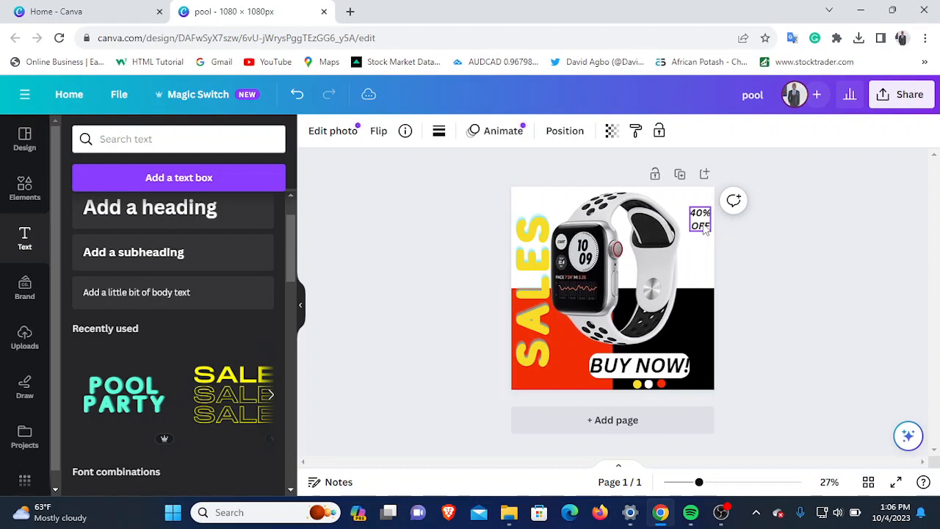
{"action": "key", "text": "Right"}
{"action": "key", "text": "Right"}
{"action": "key", "text": "Right"}
{"action": "key", "text": "Right"}
{"action": "key", "text": "Right"}
{"action": "key", "text": "Right"}
{"action": "key", "text": "Right"}
{"action": "key", "text": "Right"}
{"action": "key", "text": "Right"}
{"action": "key", "text": "Right"}
{"action": "key", "text": "Right"}
{"action": "key", "text": "Right"}
{"action": "key", "text": "Right"}
{"action": "key", "text": "Right"}
{"action": "key", "text": "Right"}
{"action": "key", "text": "Right"}
{"action": "key", "text": "Right"}
{"action": "key", "text": "Right"}
{"action": "key", "text": "Right"}
{"action": "key", "text": "Right"}
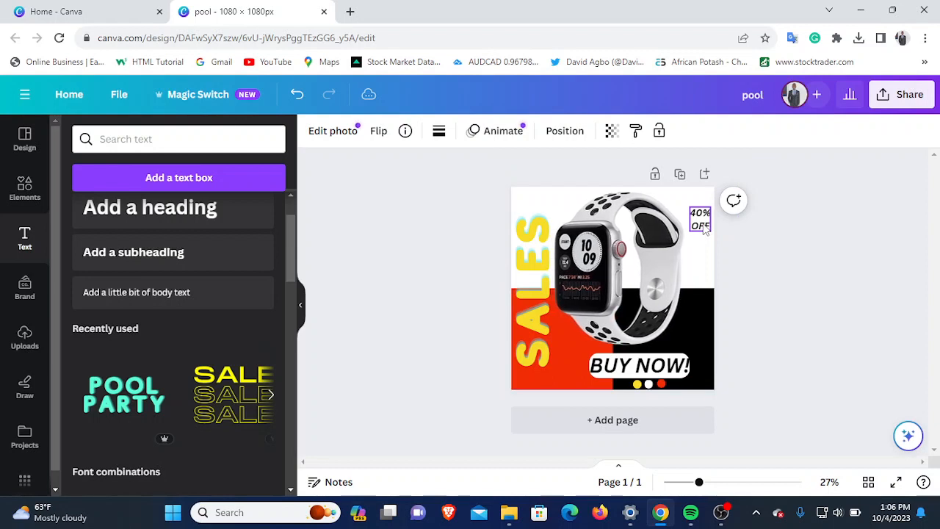
{"action": "key", "text": "Escape"}
- Nudge the 40% OFF text slightly left, away from the design's right edge, and deselect it
{"action": "left_click", "coordinate": [701, 220]}
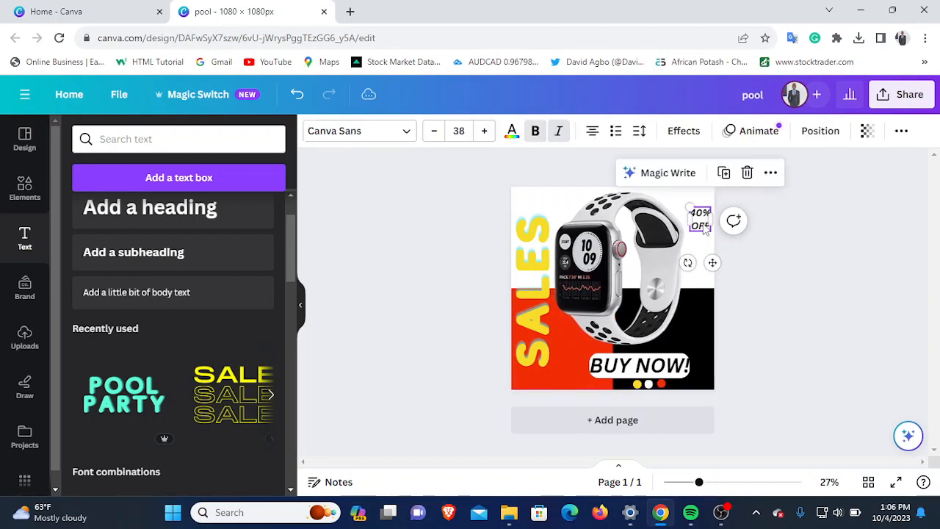
{"action": "key", "text": "Left"}
{"action": "key", "text": "Left"}
{"action": "key", "text": "Left"}
{"action": "key", "text": "Left"}
{"action": "key", "text": "Left"}
{"action": "key", "text": "Left"}
{"action": "key", "text": "Left"}
{"action": "key", "text": "Left"}
{"action": "key", "text": "Left"}
{"action": "key", "text": "Left"}
{"action": "key", "text": "Left"}
{"action": "key", "text": "Left"}
{"action": "key", "text": "Left"}
{"action": "key", "text": "Left"}
{"action": "key", "text": "Left"}
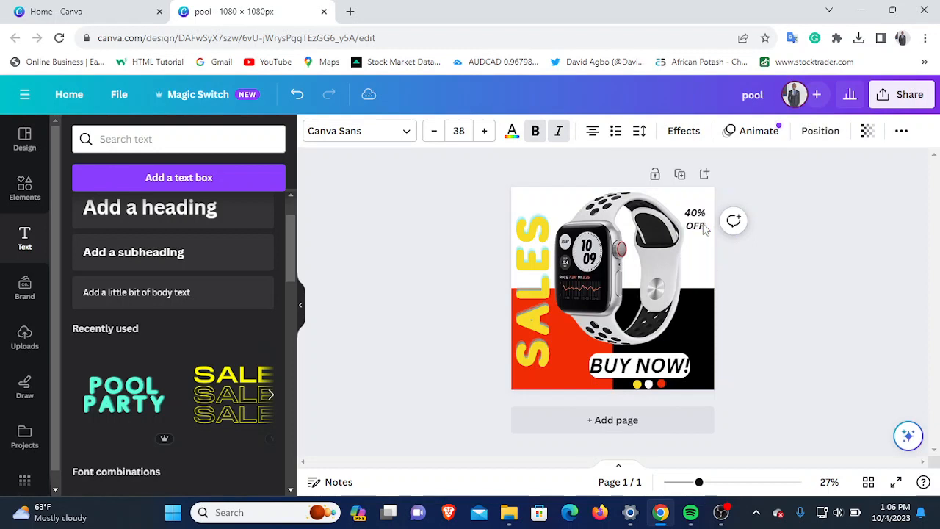
{"action": "left_click", "coordinate": [702, 226]}
{"action": "left_click", "coordinate": [769, 266]}
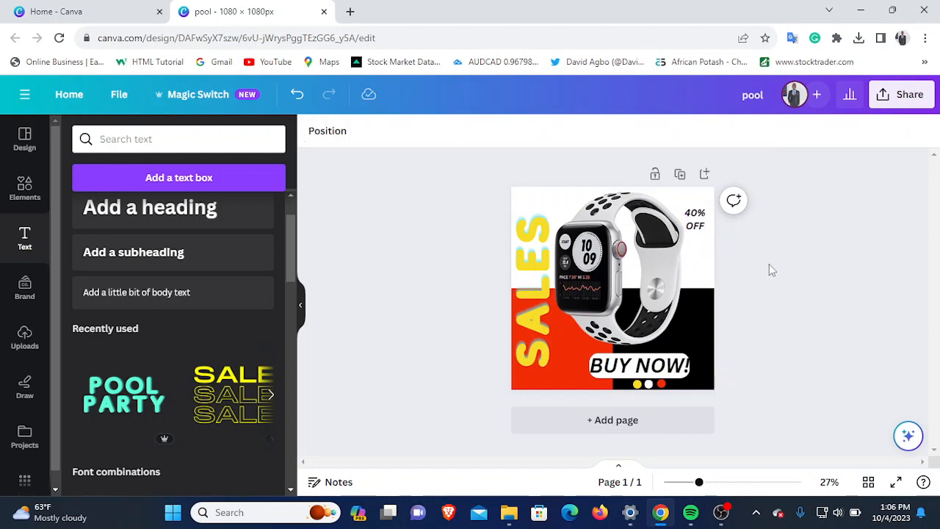